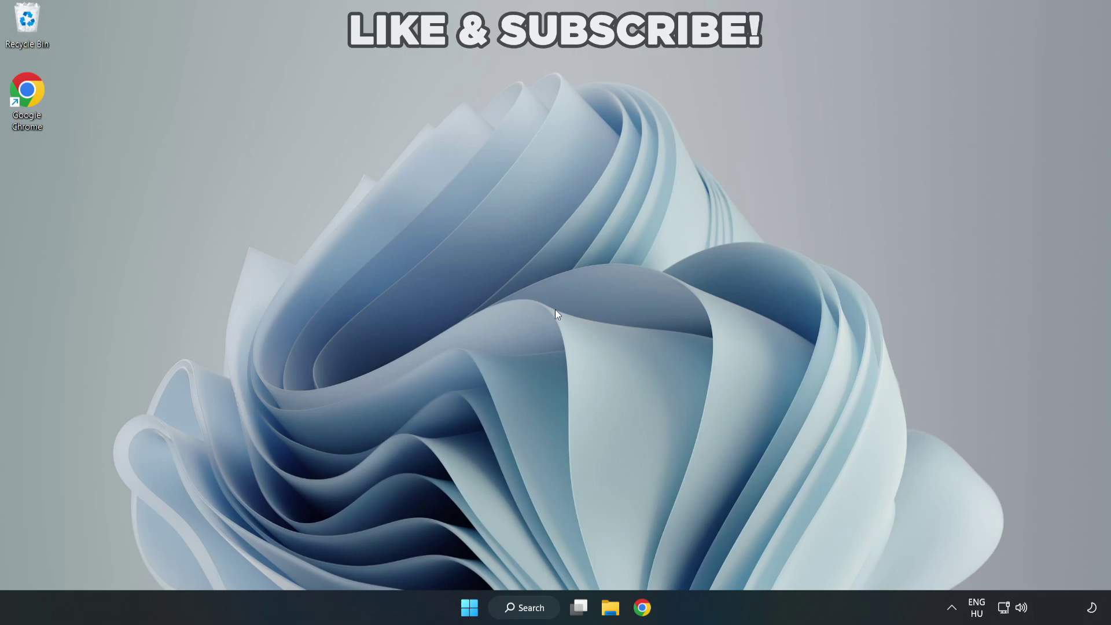
Search Windows for 'device manager' and launch Device Manager from the results
left_click(541, 612)
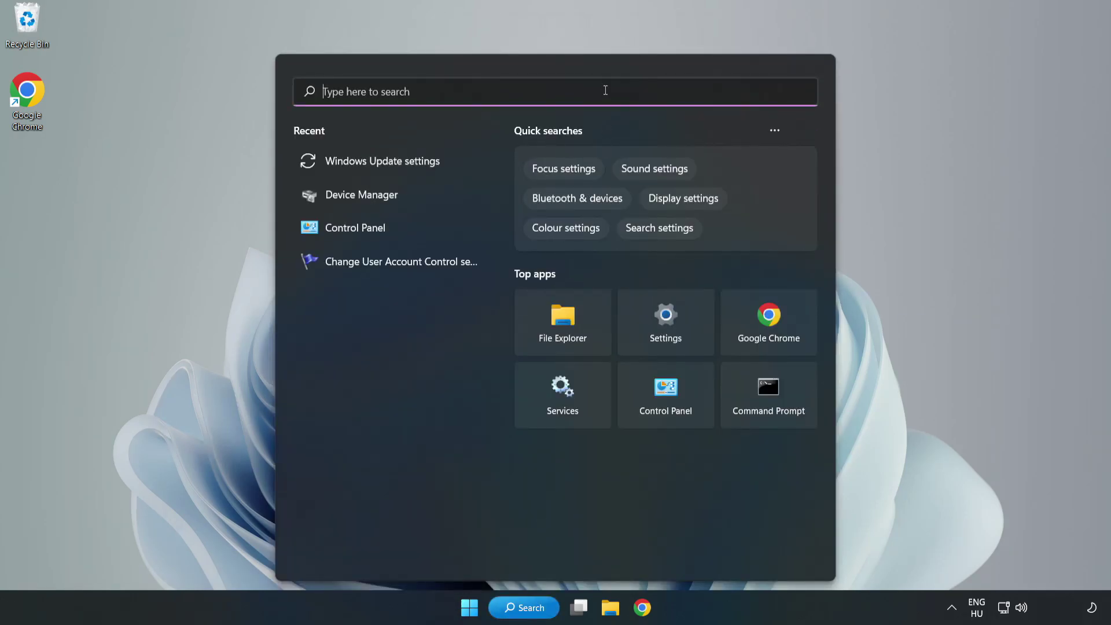
type("devic")
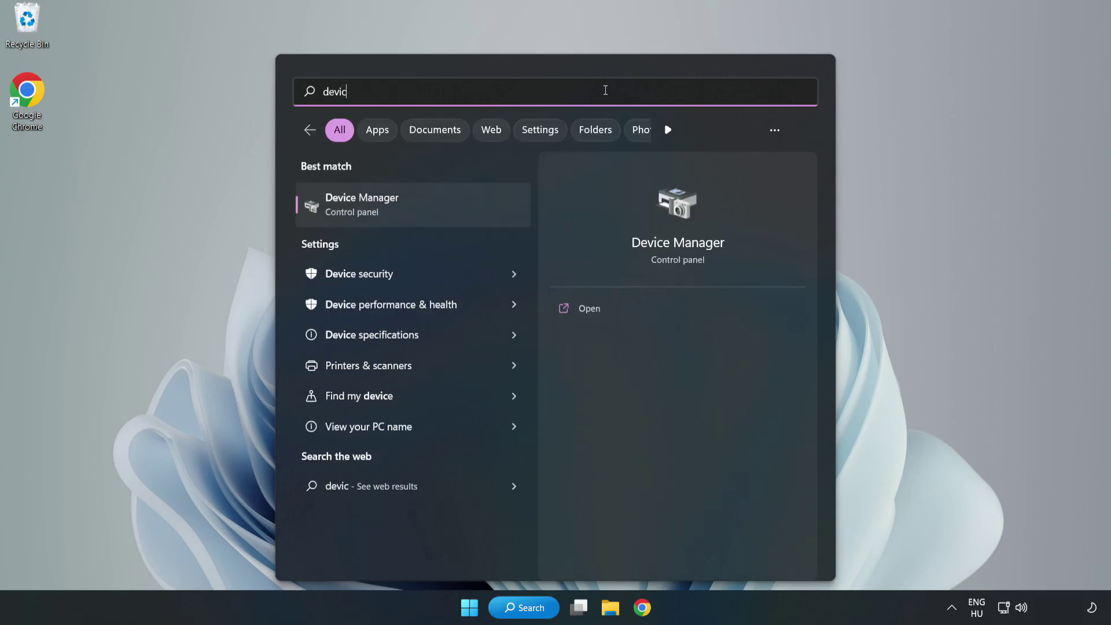
type("e manager")
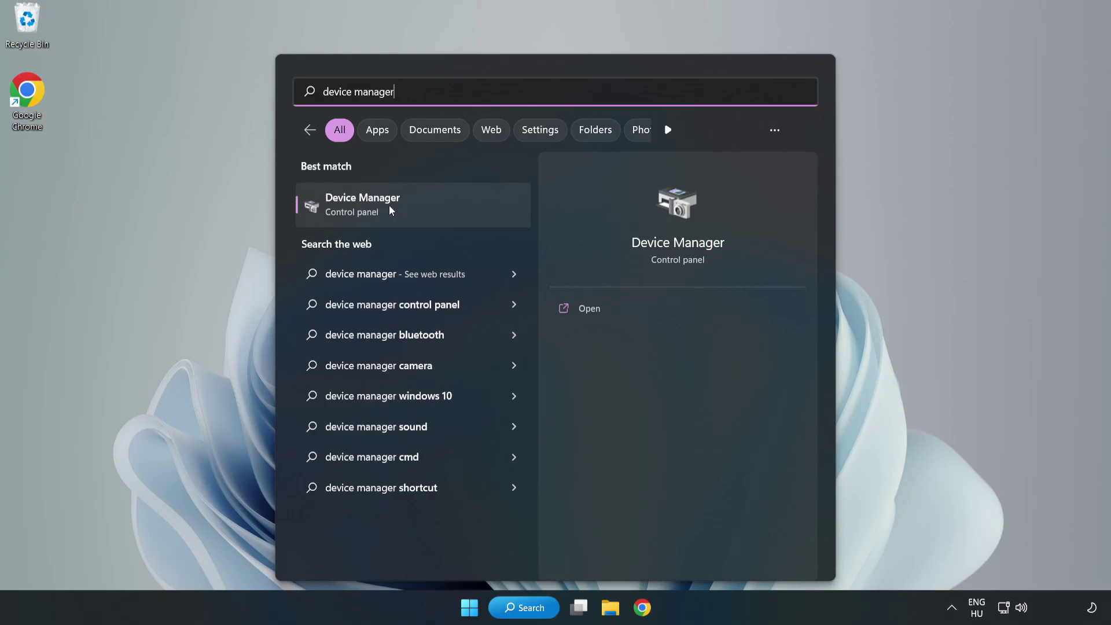
left_click(414, 215)
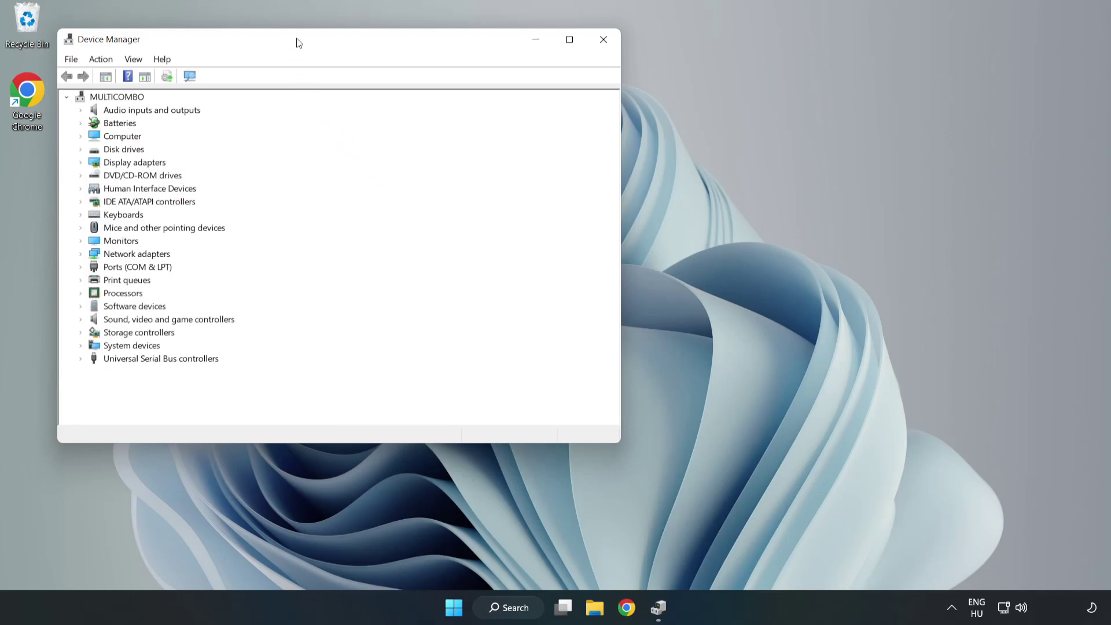
Center the Device Manager window, expand Display adapters, and open the VMware SVGA 3D context menu
left_click_drag(297, 42, 495, 100)
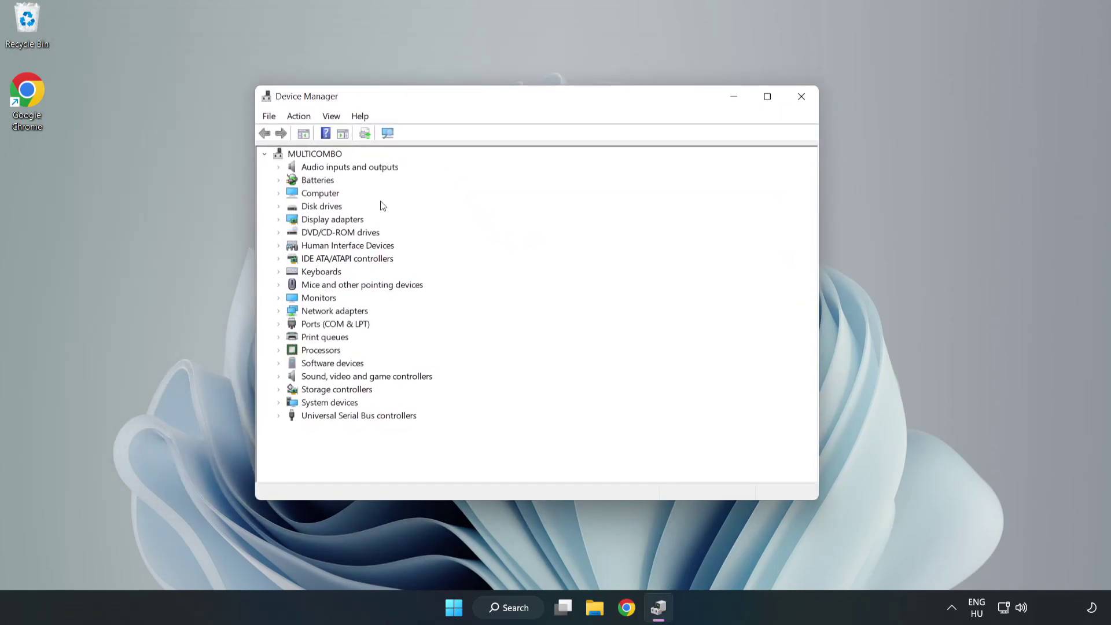
left_click(297, 220)
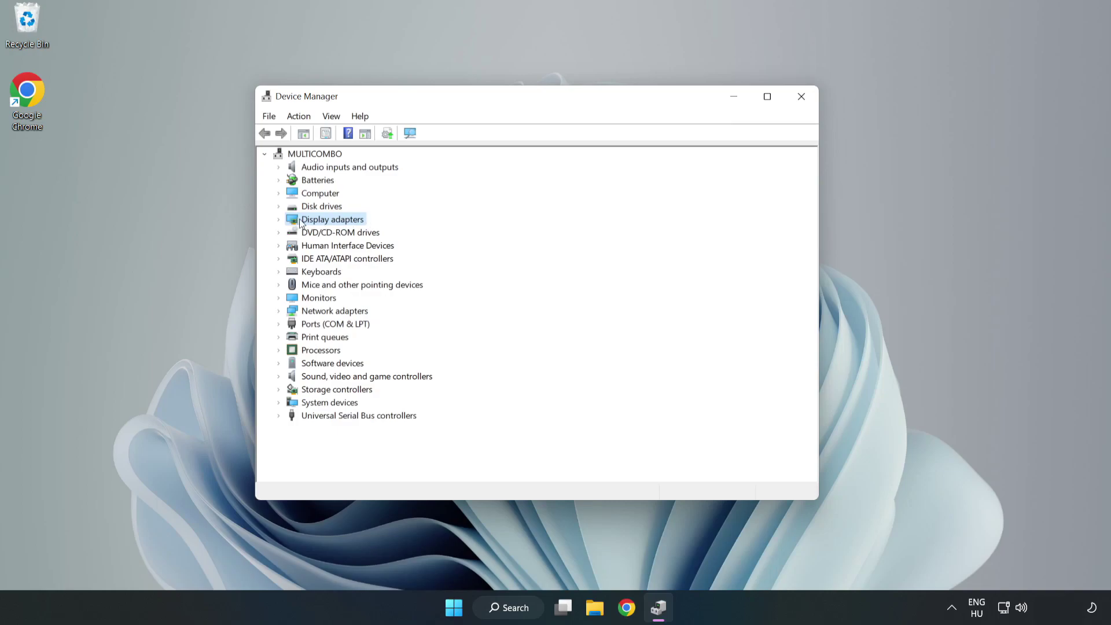
left_click(278, 220)
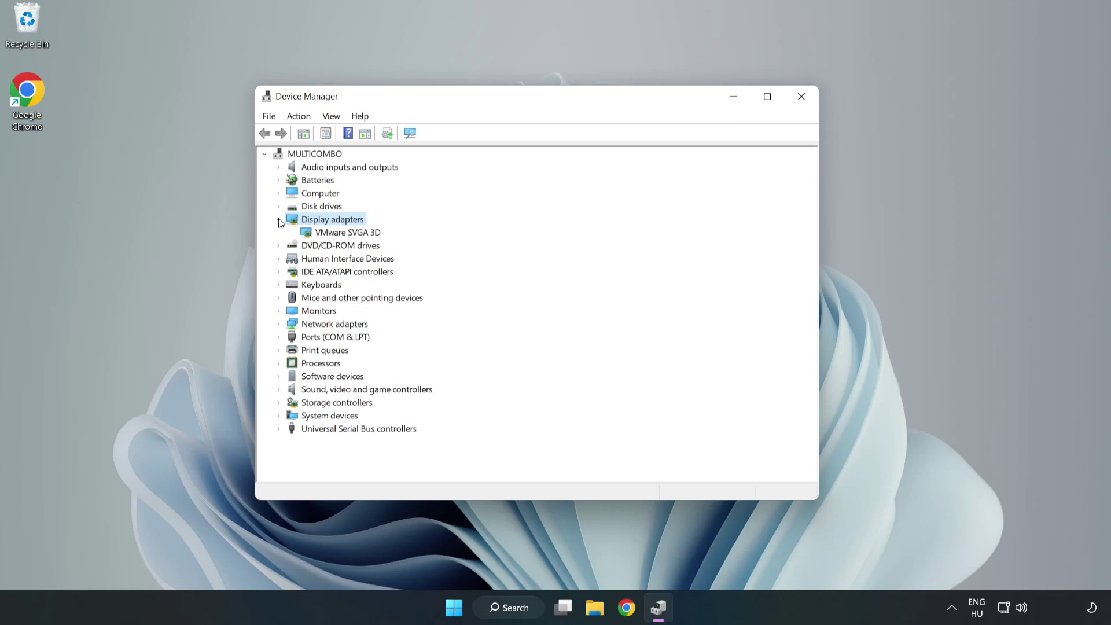
left_click(309, 233)
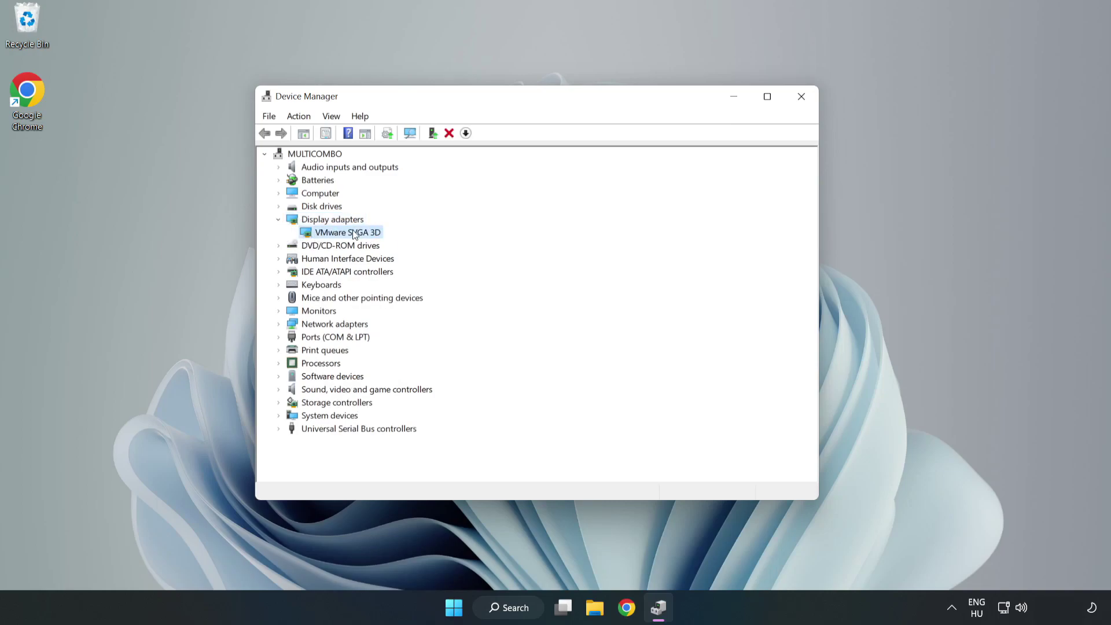
right_click(346, 236)
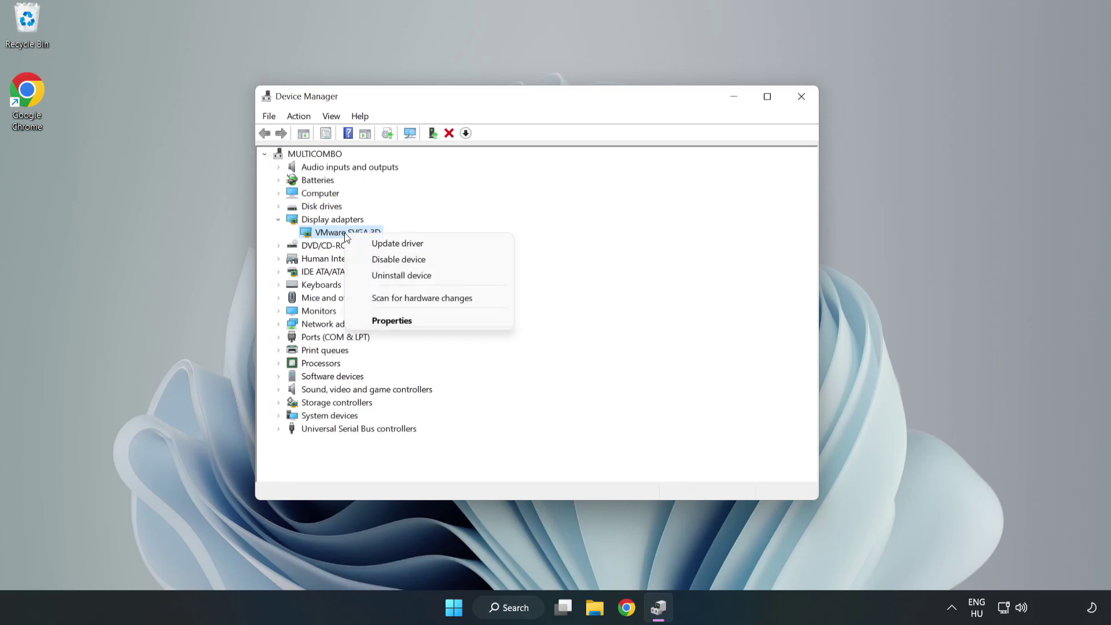
Update the VMware SVGA 3D driver automatically; close the wizard once the best driver is confirmed installed
left_click(432, 249)
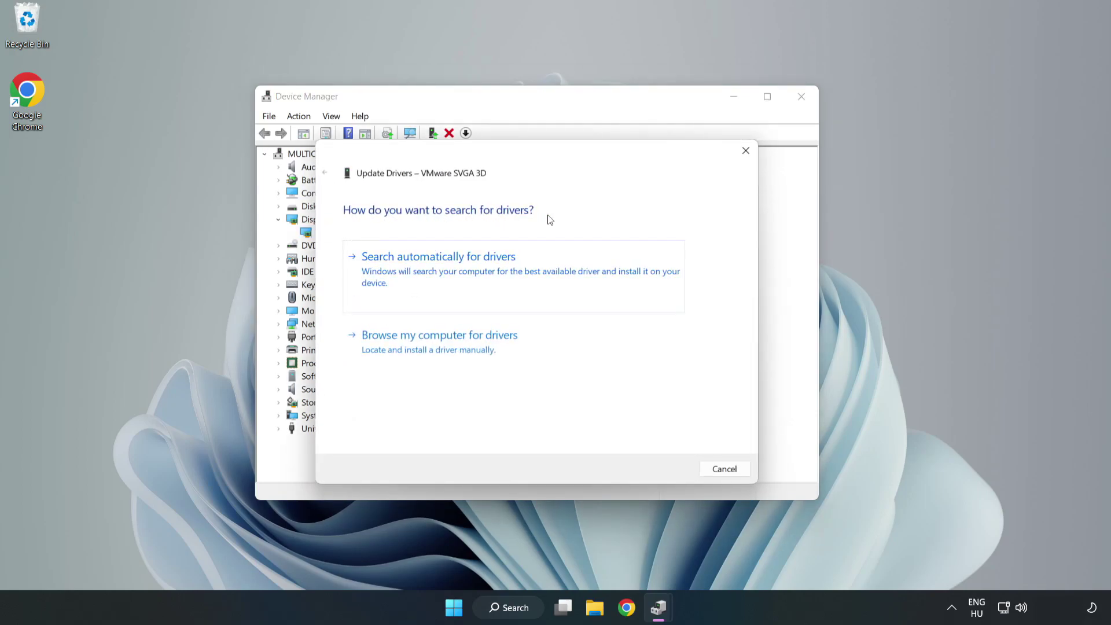
left_click(442, 270)
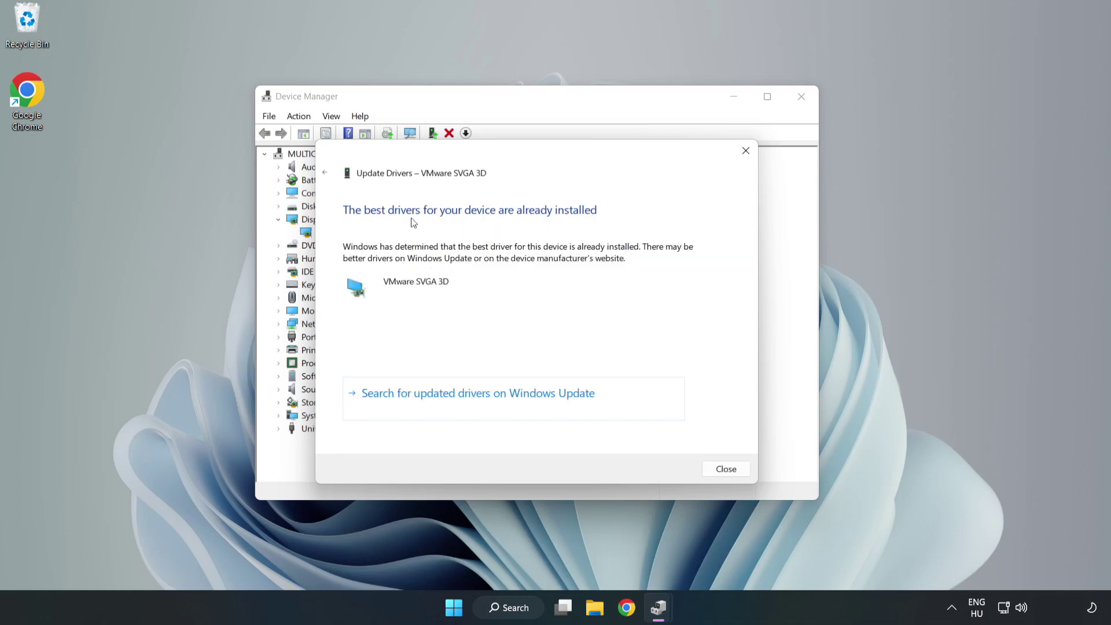
left_click(733, 473)
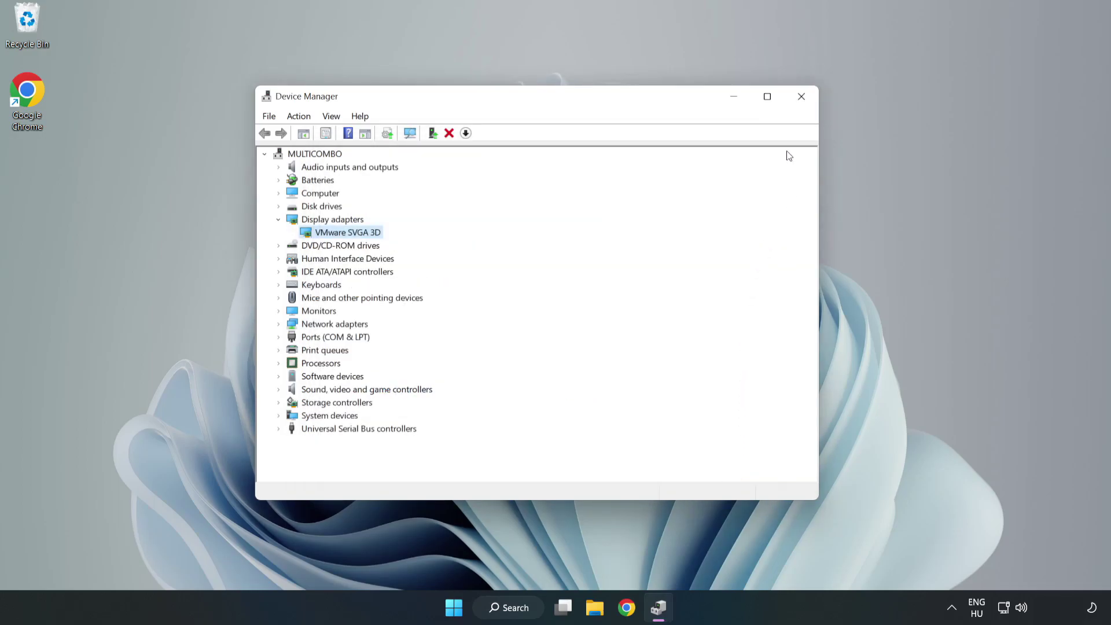
Close Device Manager and search 'updates' to reach the Windows Update settings page
left_click(802, 97)
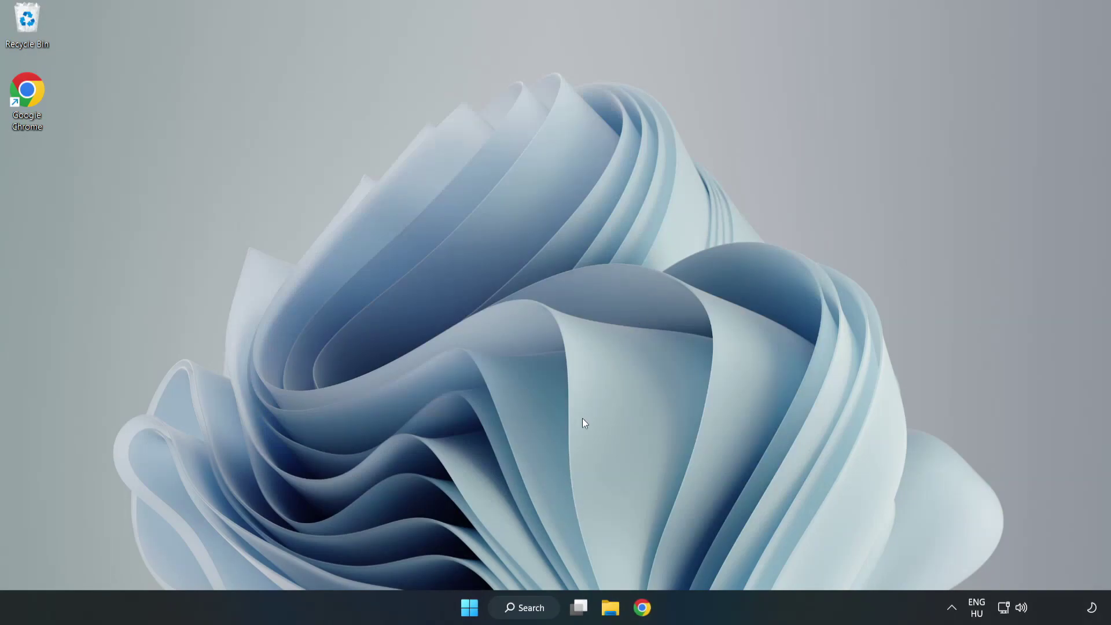
left_click(526, 611)
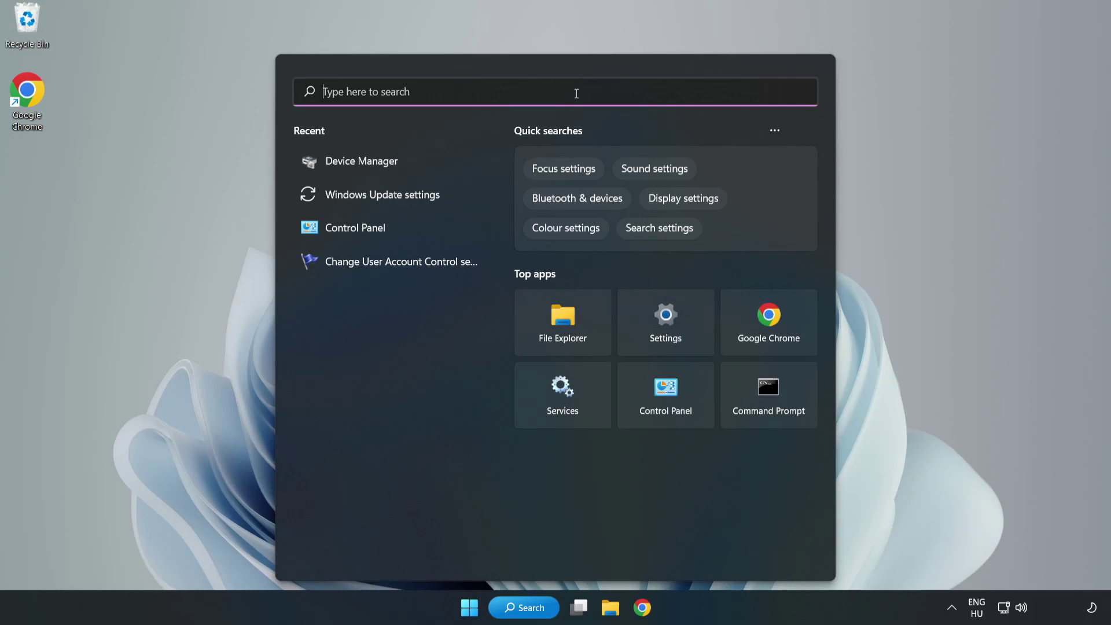
type("updates")
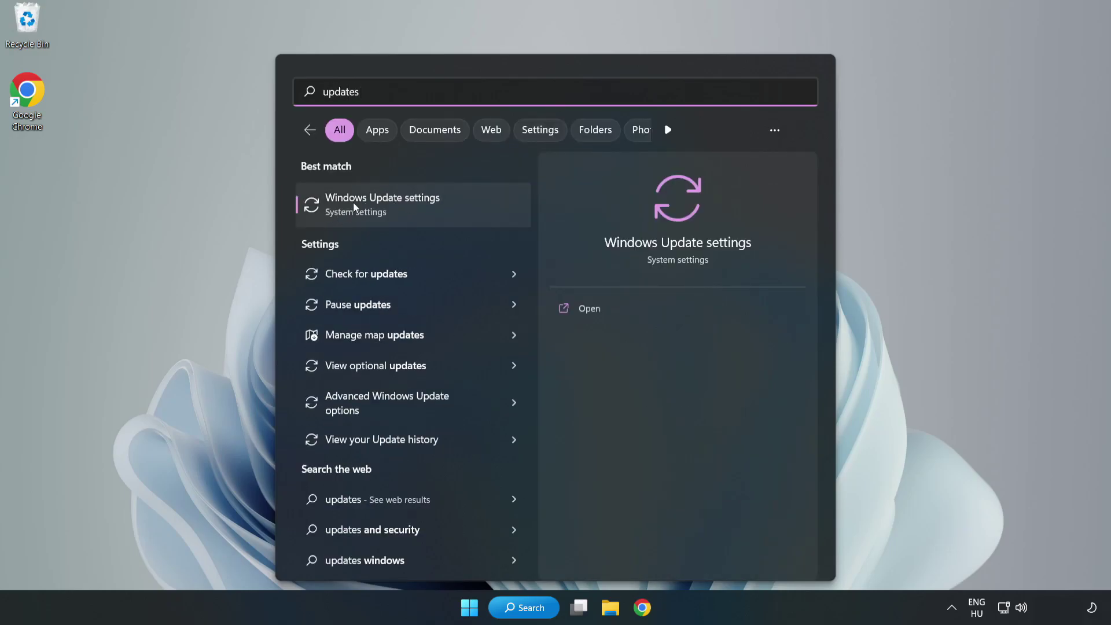
left_click(396, 211)
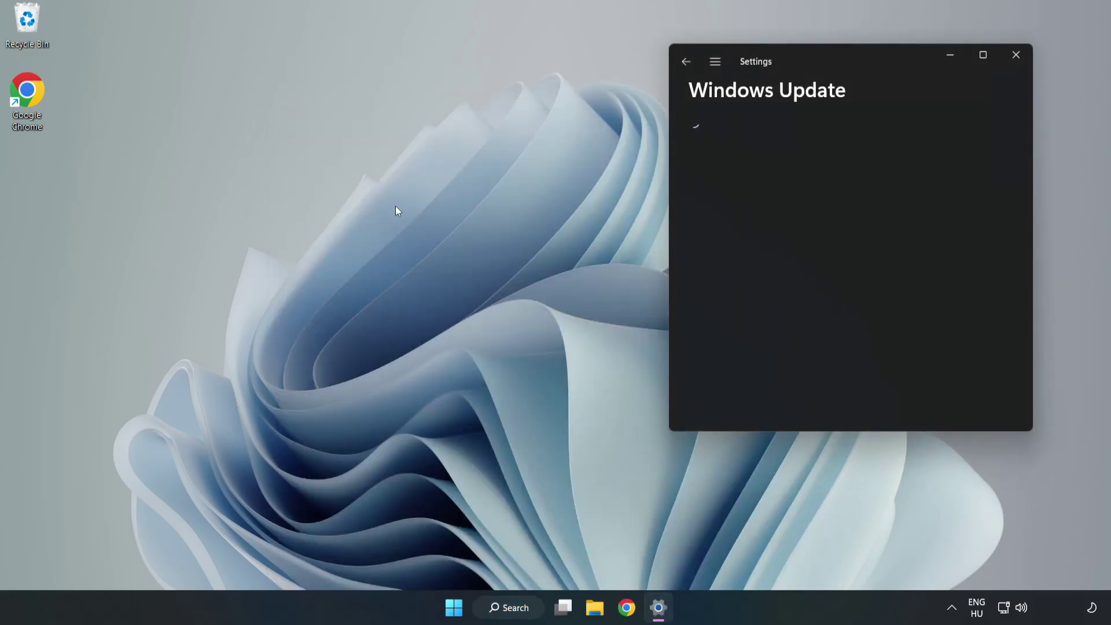
Maximize Settings, run Check for updates until up to date, then close Settings
left_click(985, 51)
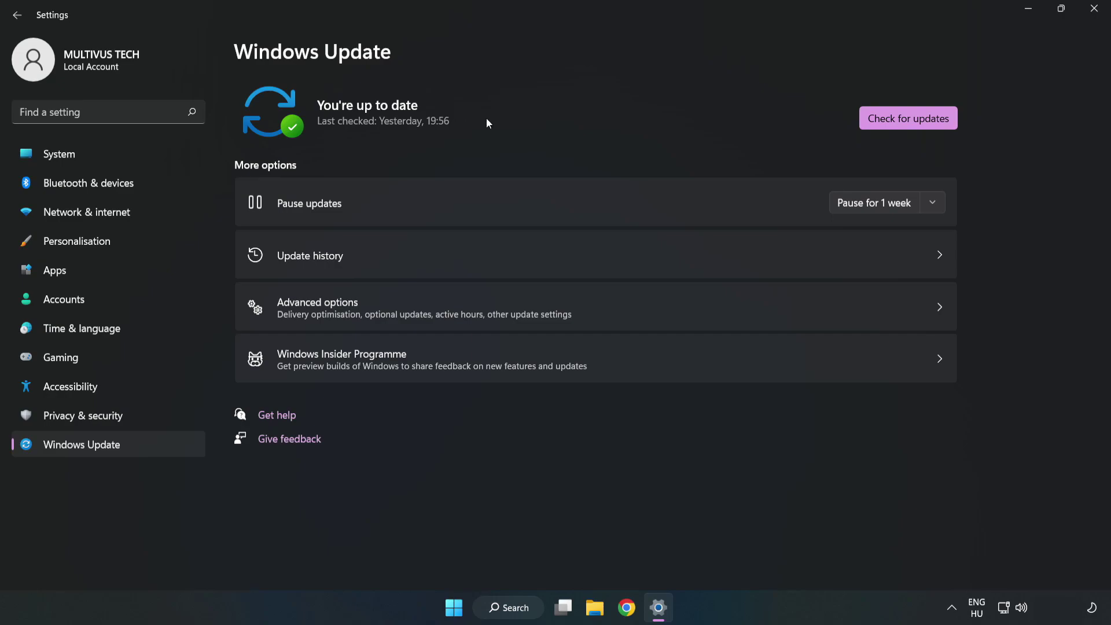
left_click(912, 120)
left_click(1097, 14)
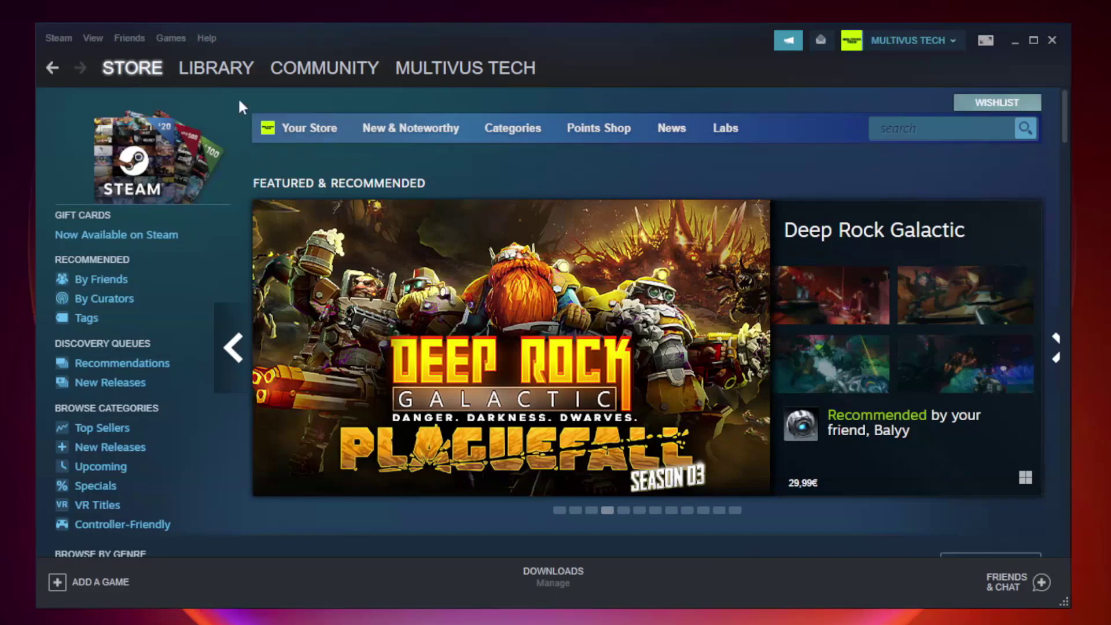
Switch to the Steam Library and bring up the menu for YOUR NOT WORKING GAME
mouse_move(219, 70)
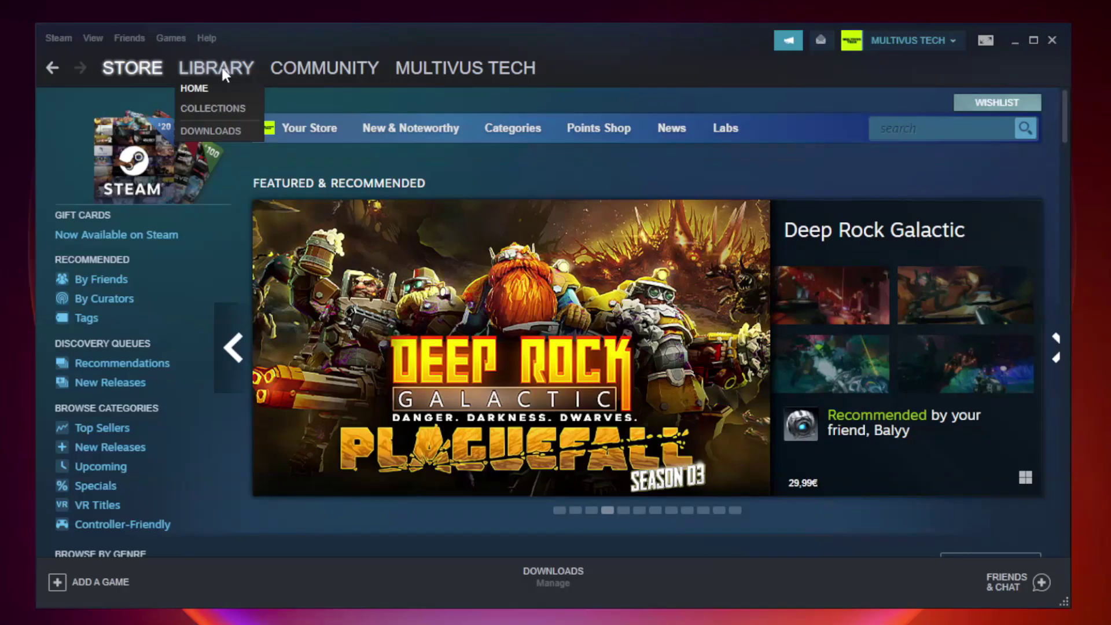
left_click(224, 73)
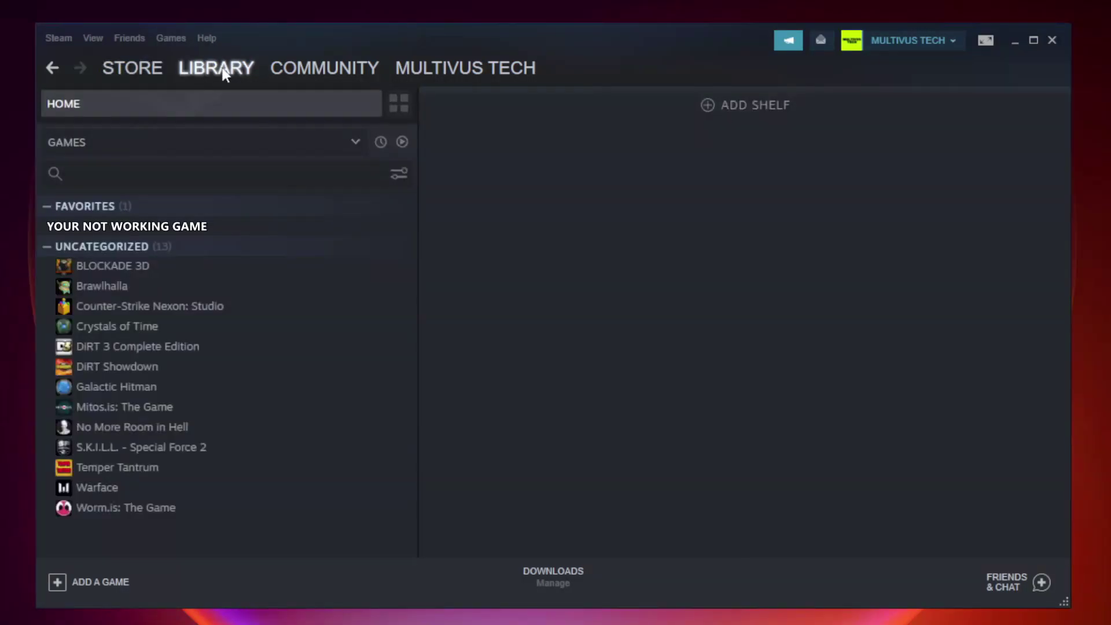
right_click(241, 230)
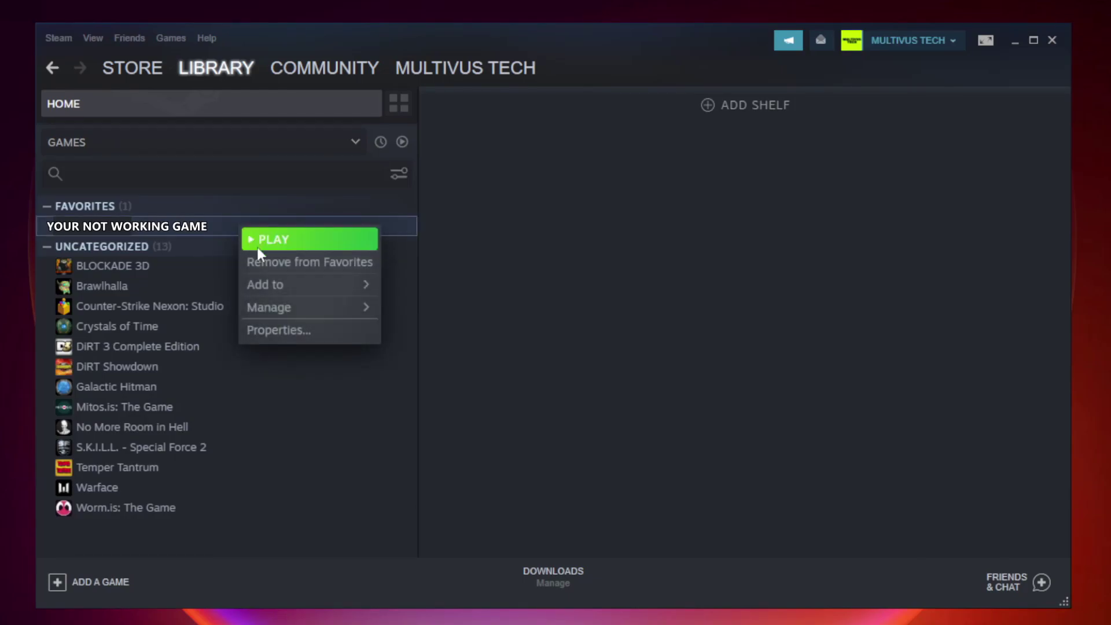
In the game's Properties under Local Files, verify integrity of all 9192 game files
left_click(307, 330)
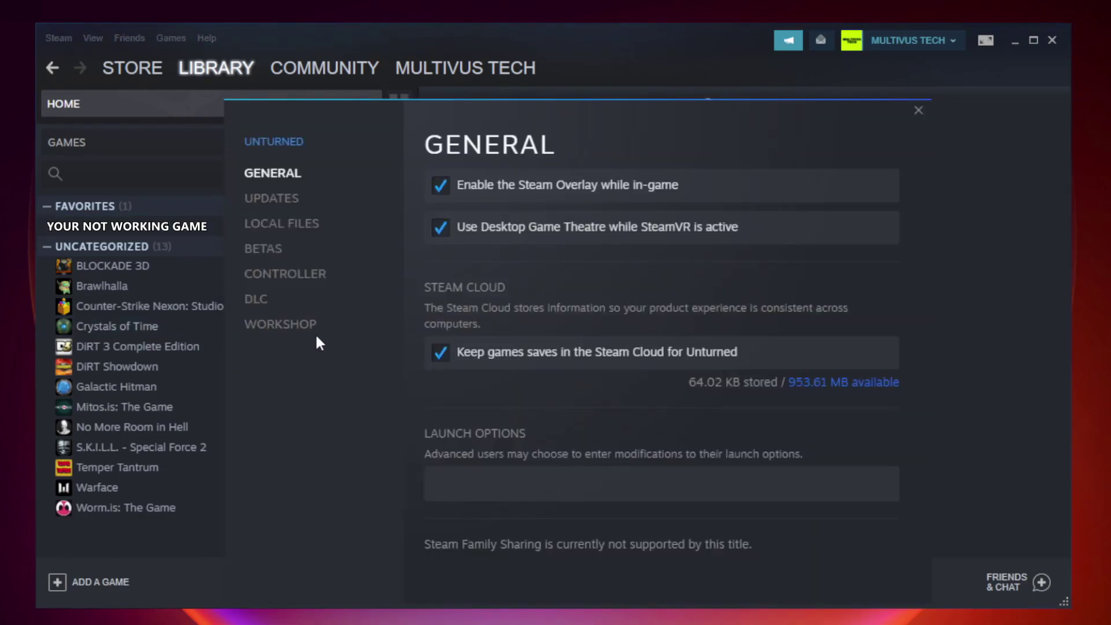
left_click(295, 231)
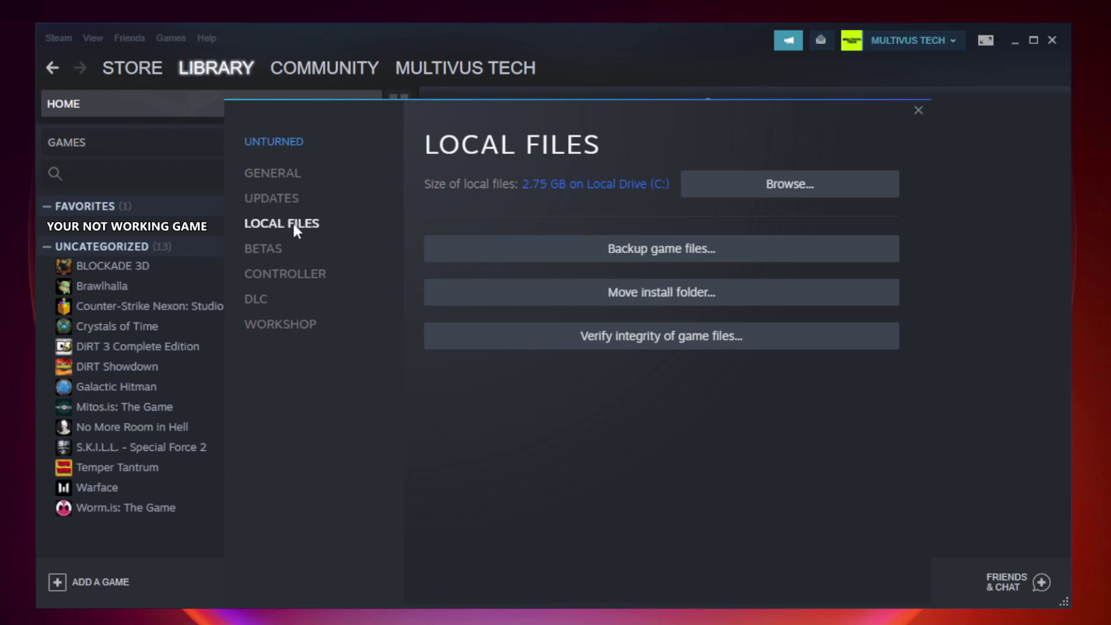
left_click(671, 344)
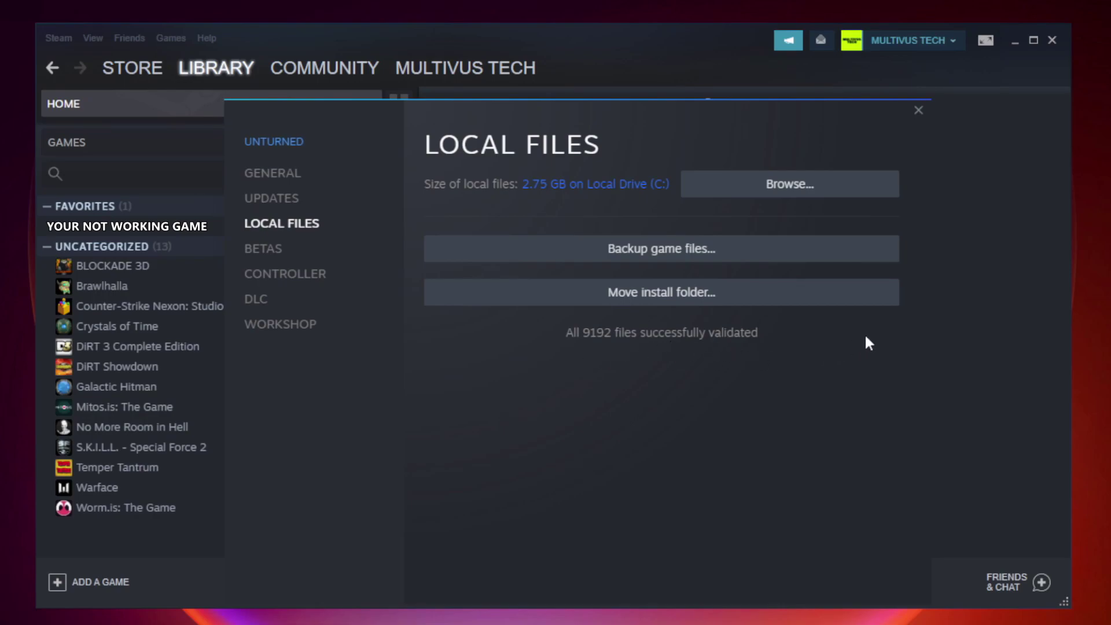
Browse to the game's install folder and bring up the menu for the YOUR NOT WORKING GAME shortcut
left_click(794, 198)
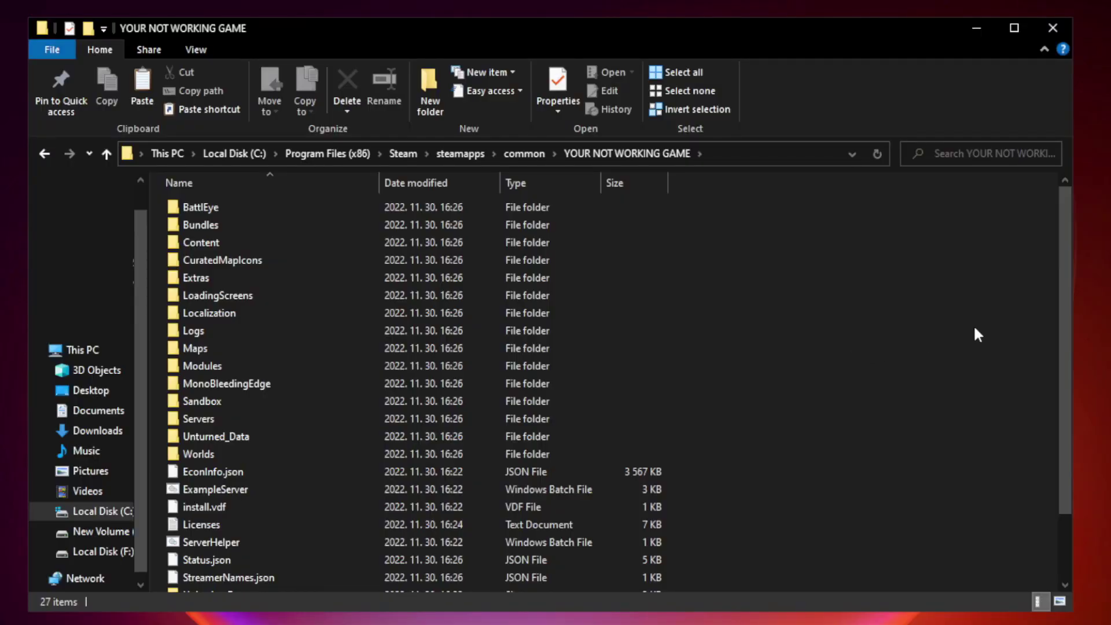
left_click_drag(1065, 303, 1067, 399)
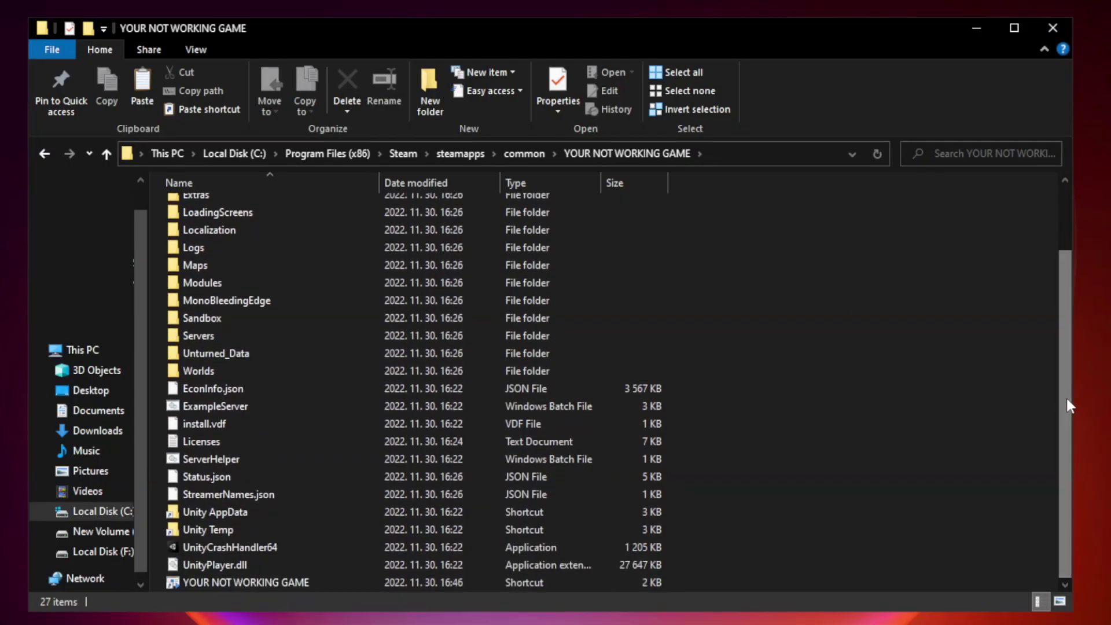
left_click(442, 581)
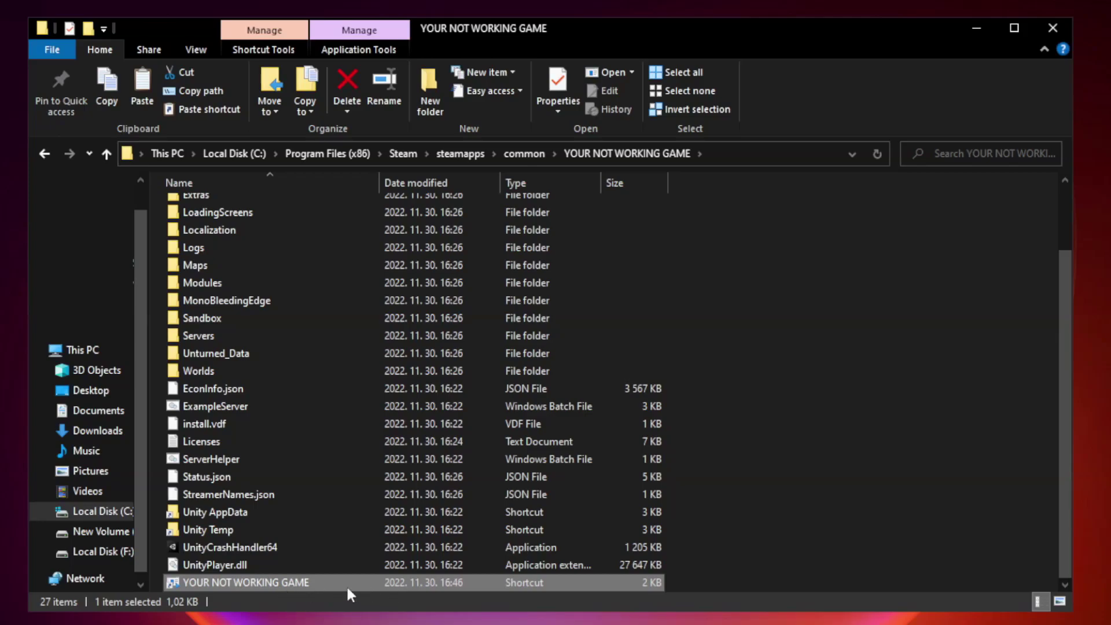
right_click(377, 582)
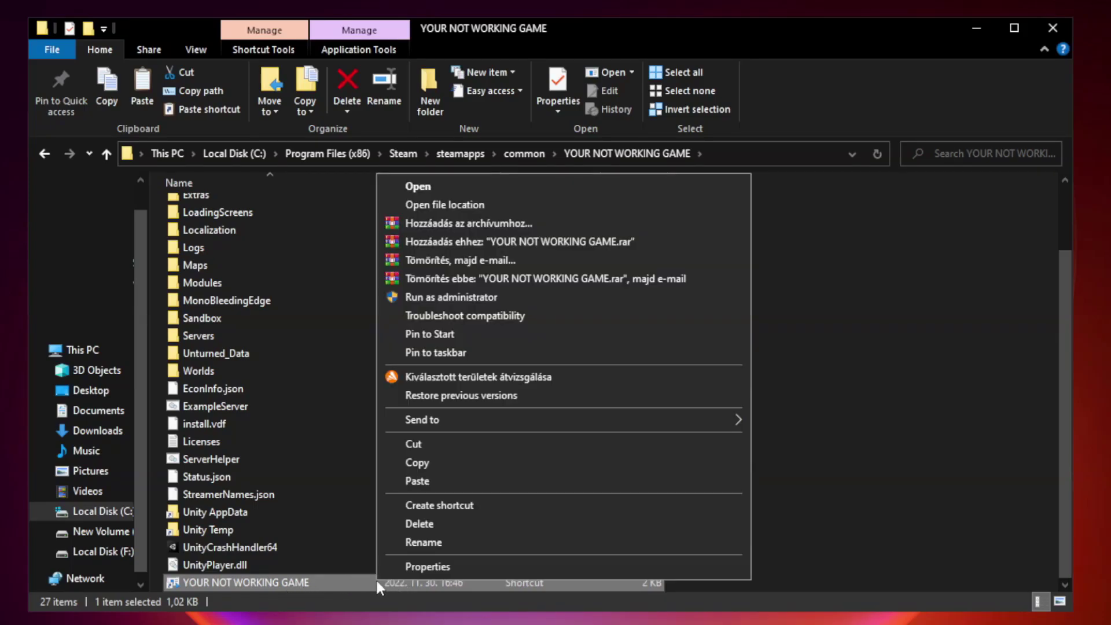
Set the shortcut to Windows 8 compatibility mode, fullscreen optimizations disabled, run as administrator, and apply
left_click(559, 566)
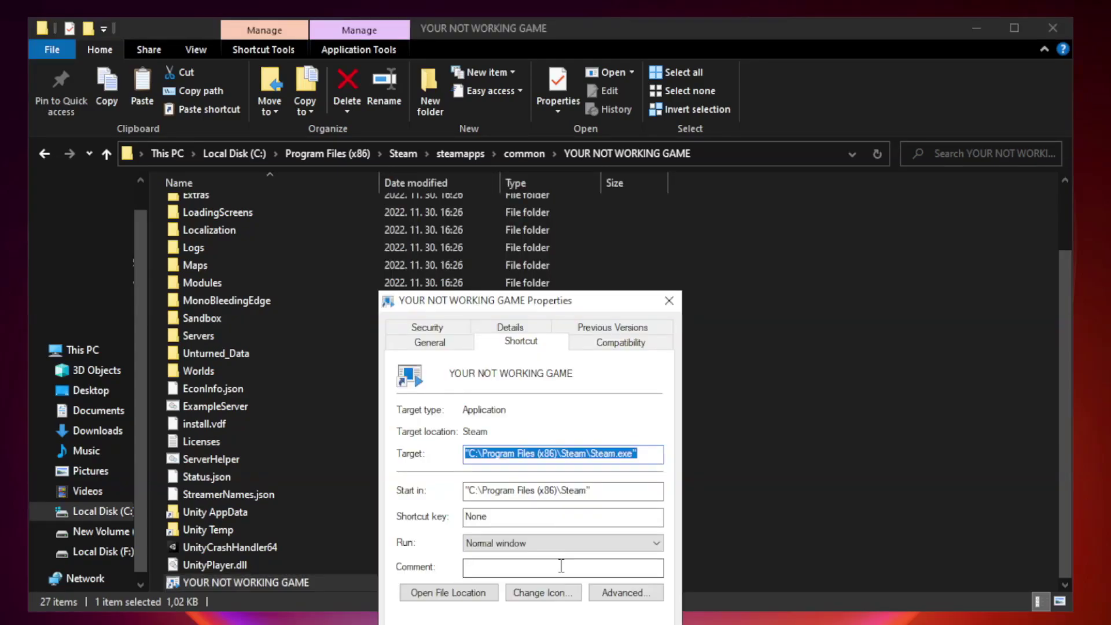
left_click_drag(551, 305, 550, 128)
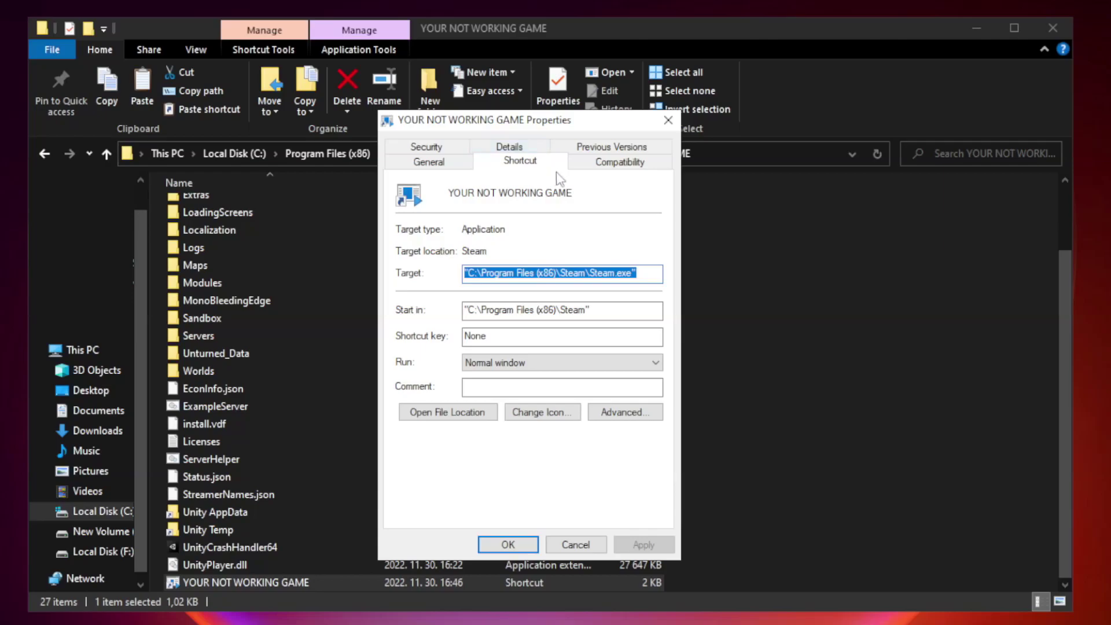
left_click(617, 167)
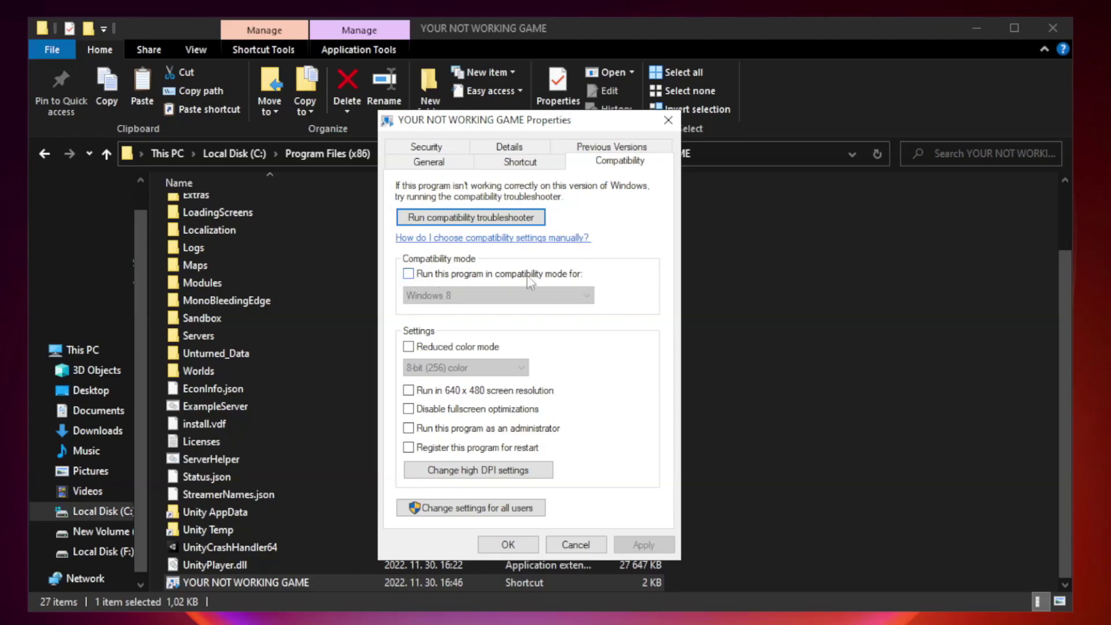
left_click(444, 278)
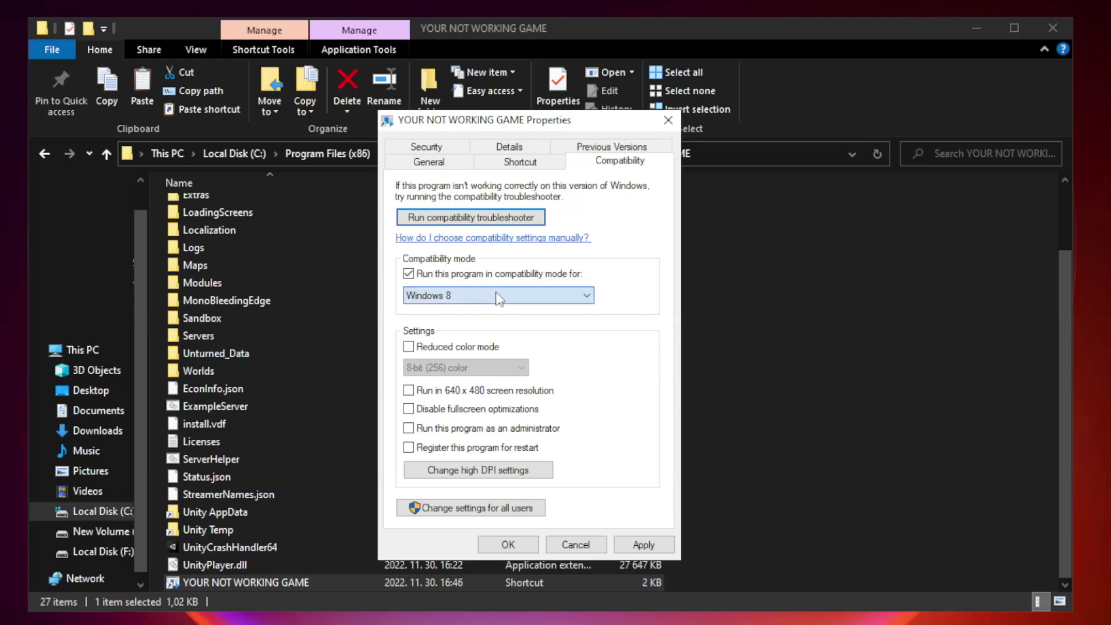
left_click(463, 294)
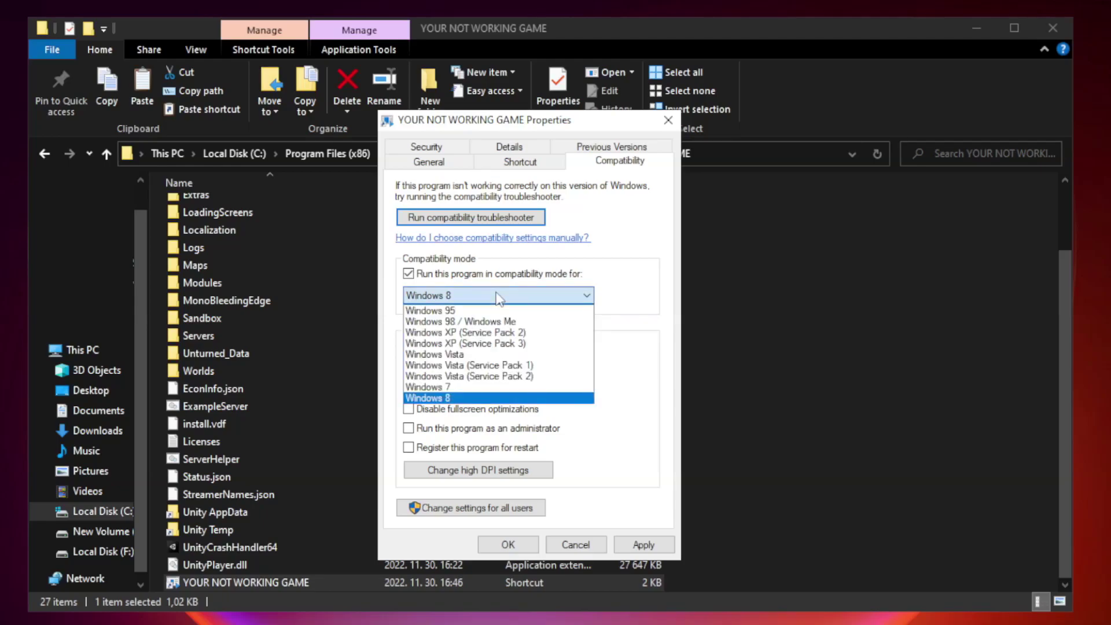
left_click(470, 398)
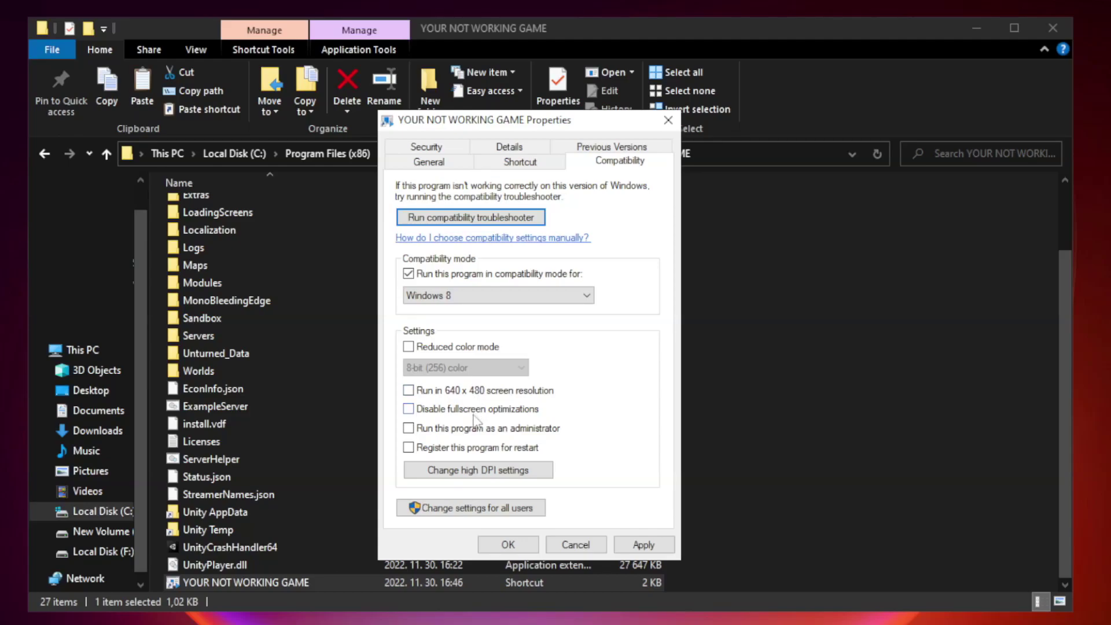
left_click(435, 410)
left_click(437, 434)
left_click(643, 546)
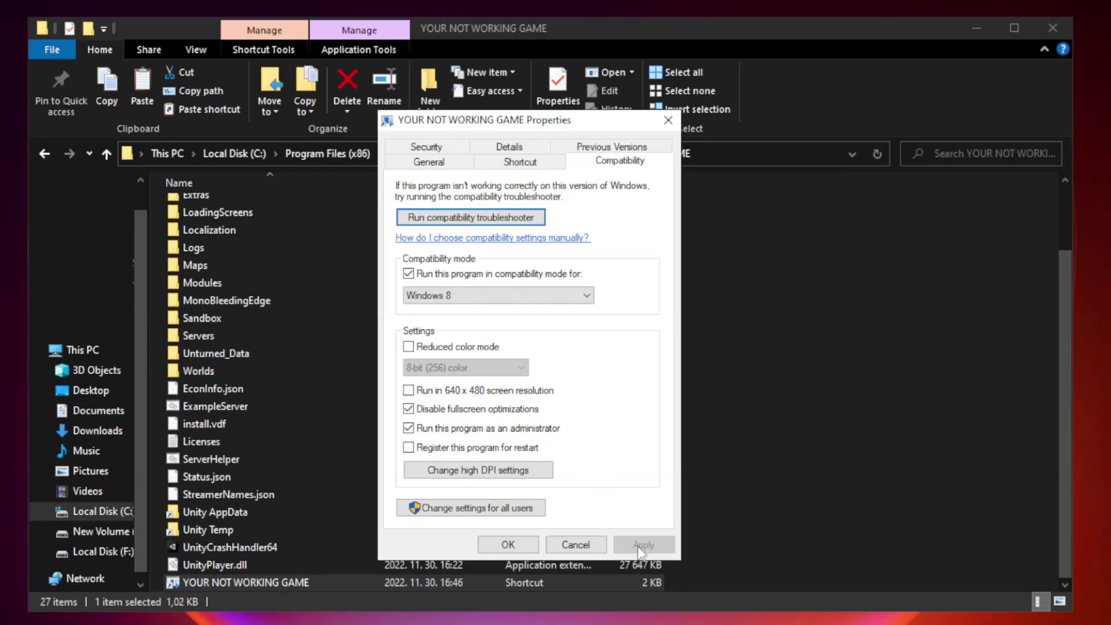
left_click(507, 545)
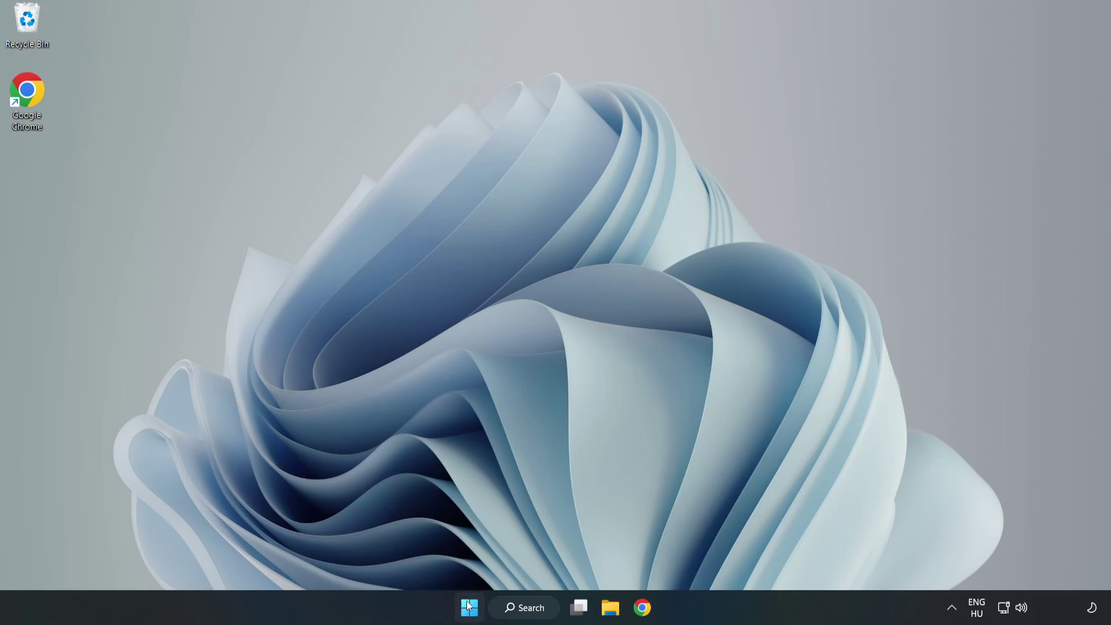
Launch Task Manager from the Start button's power-user menu
right_click(472, 609)
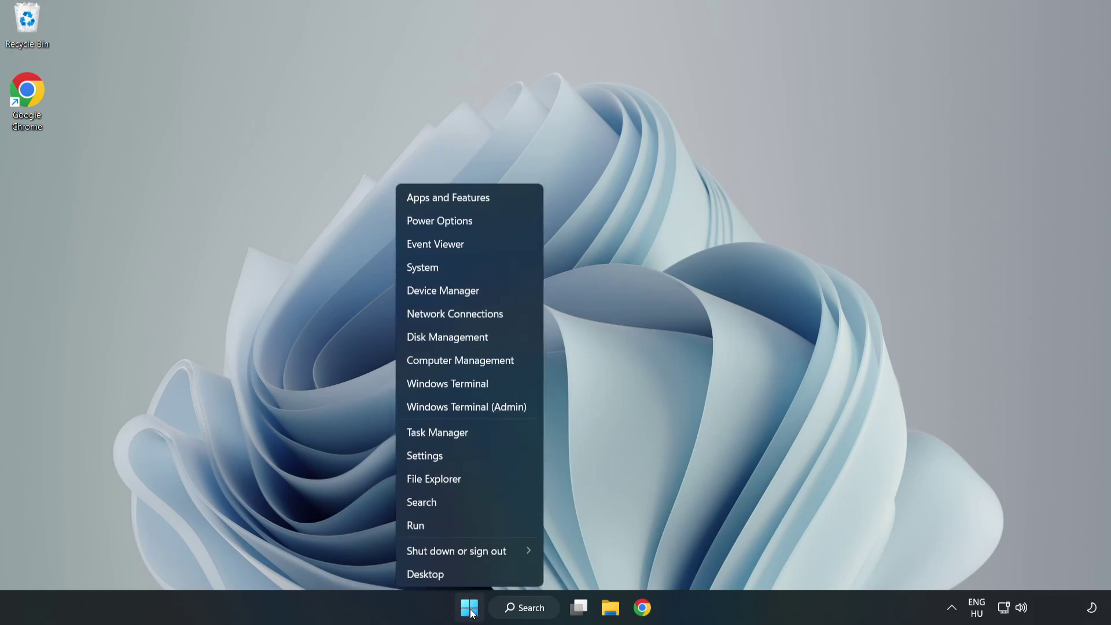
left_click(468, 434)
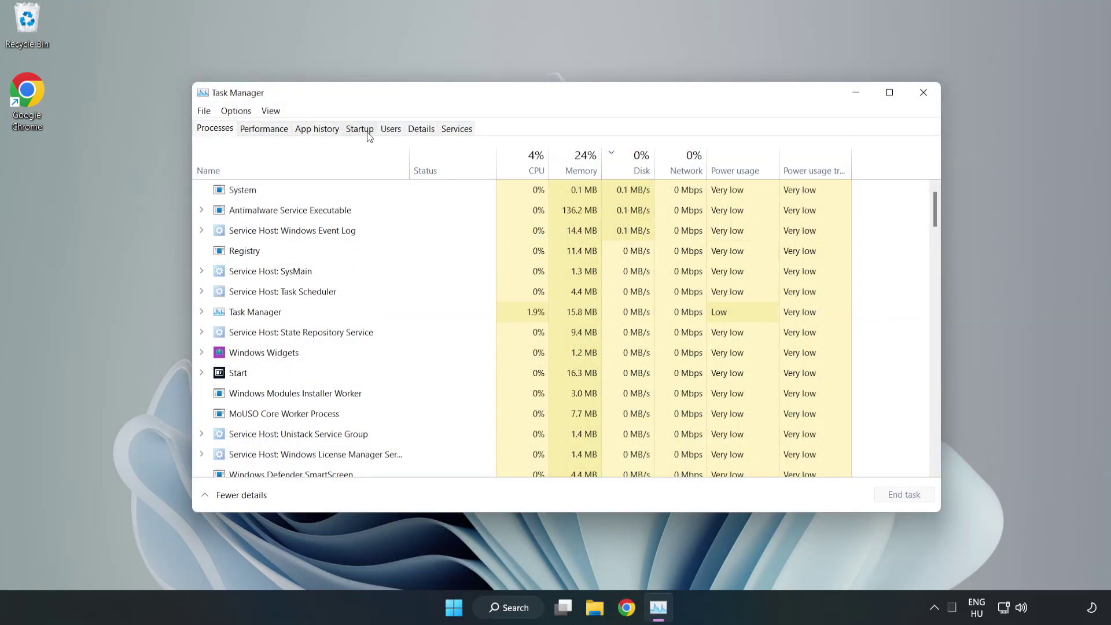
On the Startup tab, disable Cortana and Microsoft Edge from launching at startup
left_click(361, 132)
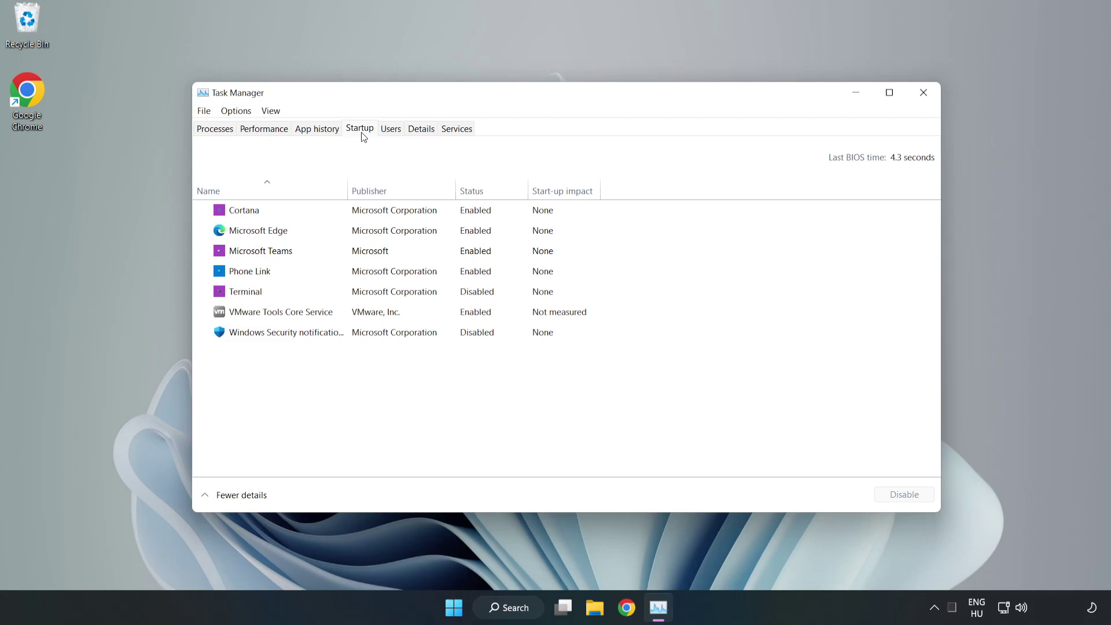
left_click(384, 218)
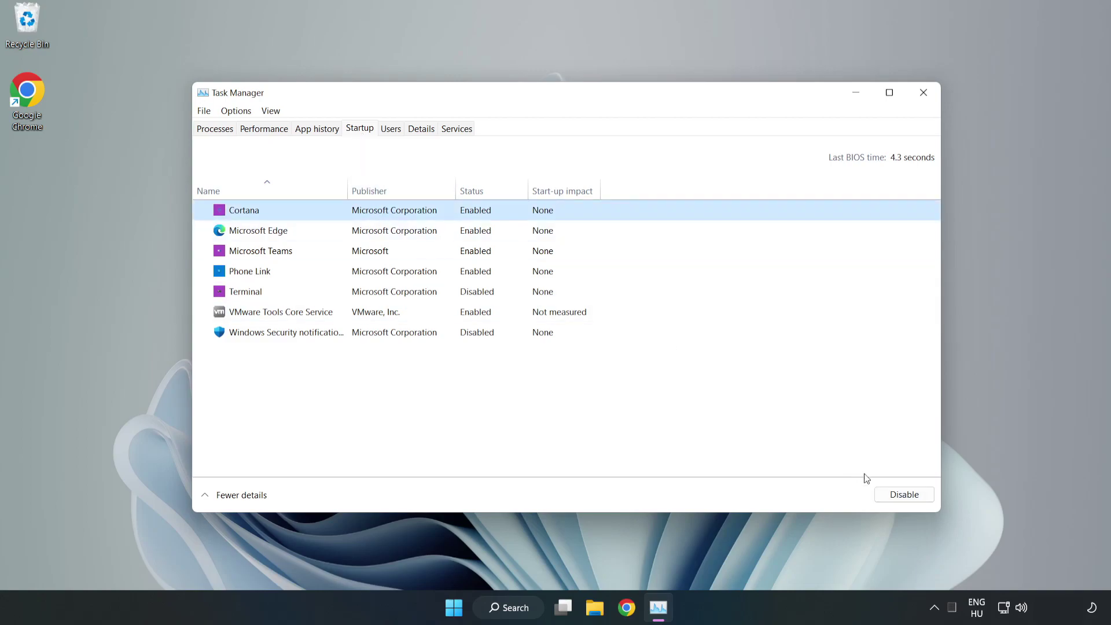
left_click(895, 495)
left_click(482, 230)
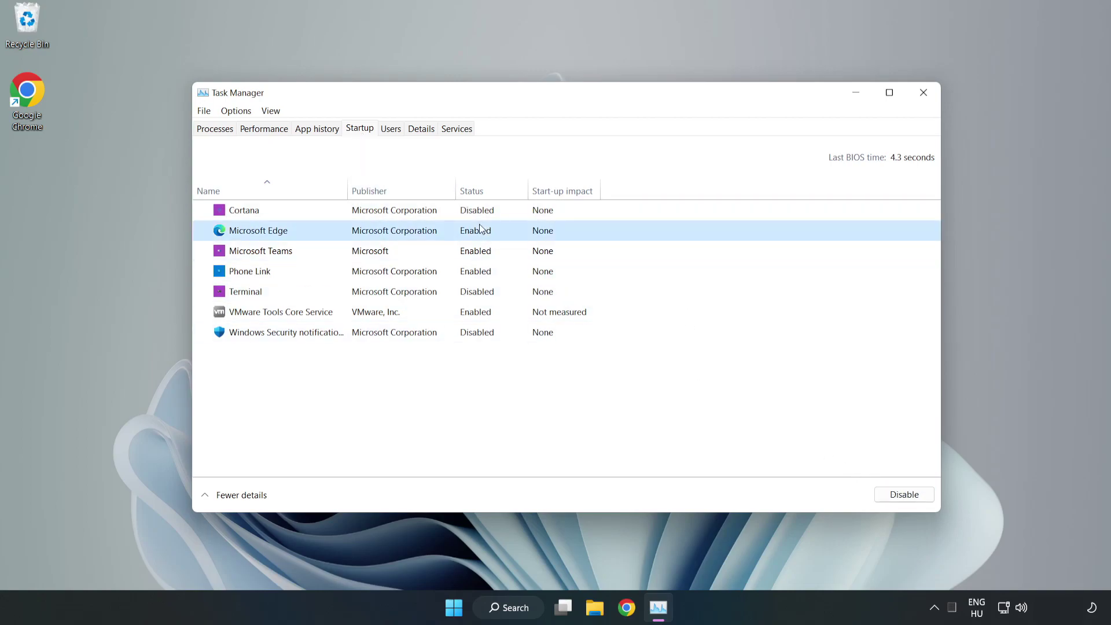
left_click(891, 493)
Disable Microsoft Teams and Phone Link as startup apps, then close Task Manager
left_click(384, 253)
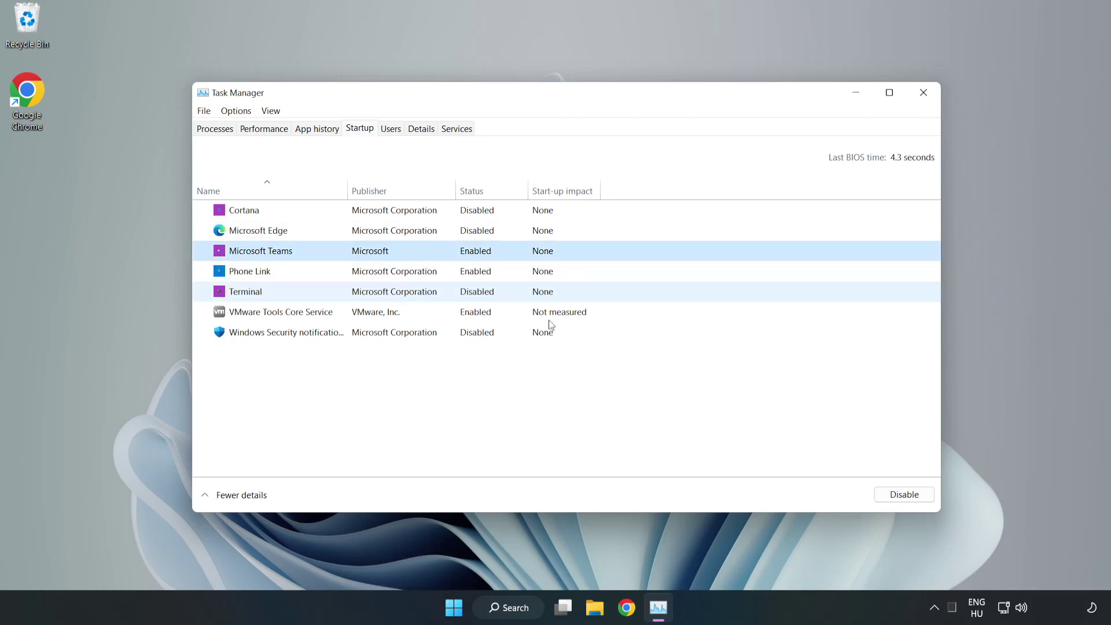
left_click(898, 496)
left_click(371, 276)
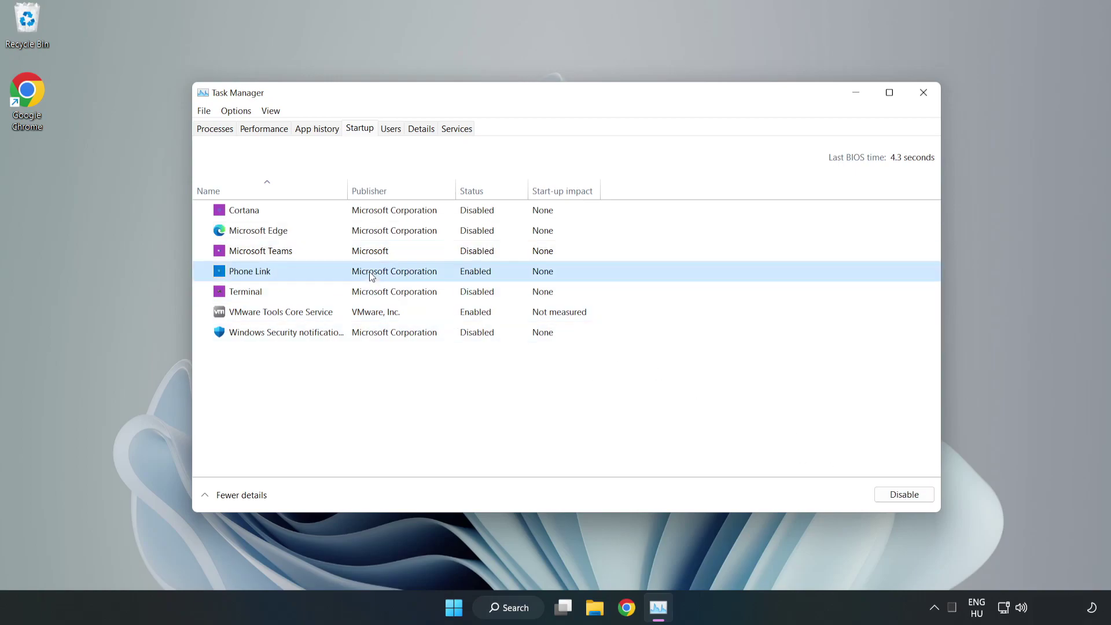
left_click(891, 495)
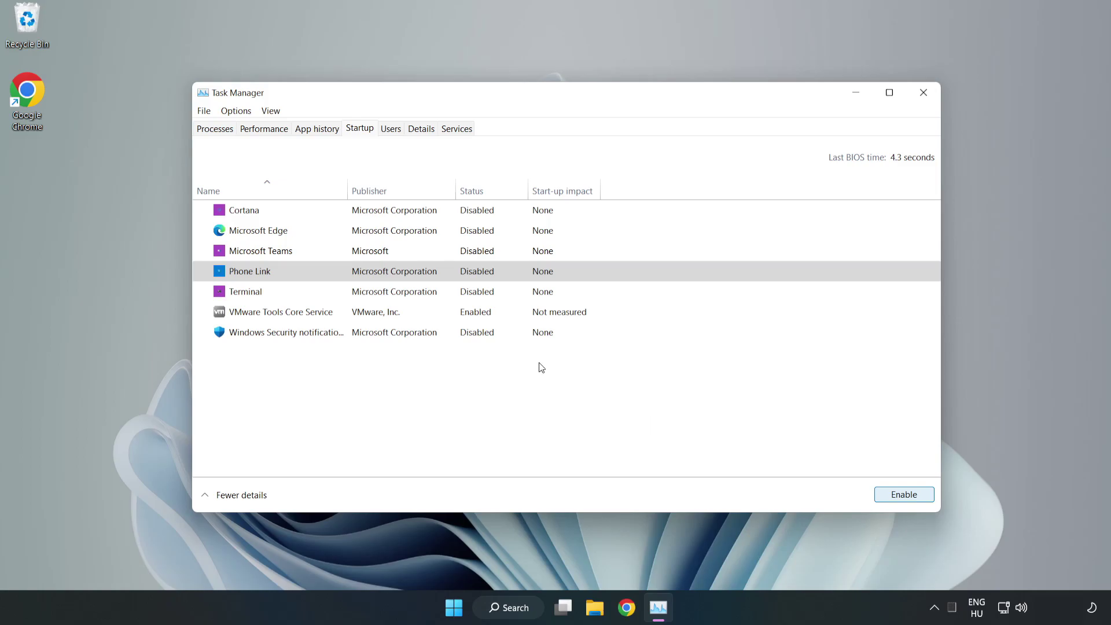
left_click(924, 94)
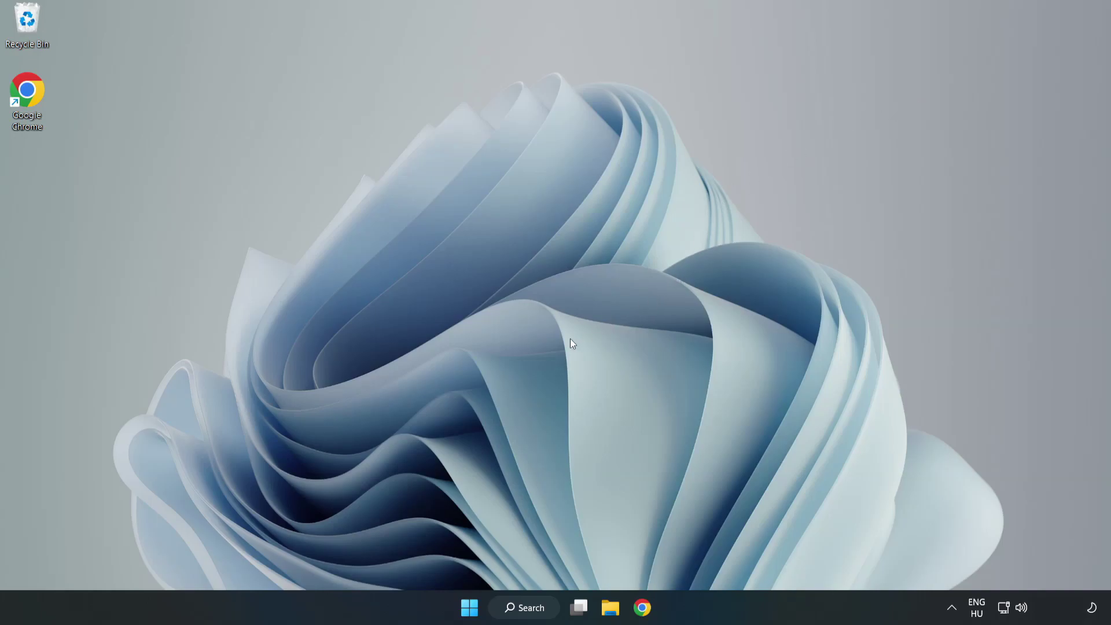
Back in Chrome's DirectX page, download the End-User Runtime Web Installer dxwebsetup.exe
left_click(642, 609)
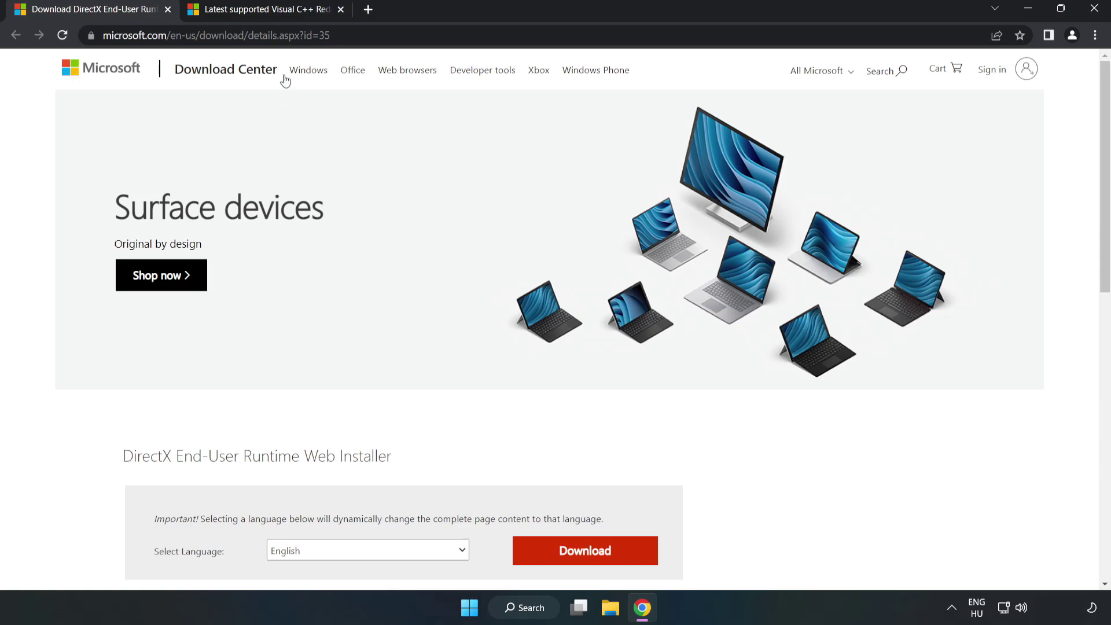
left_click(346, 36)
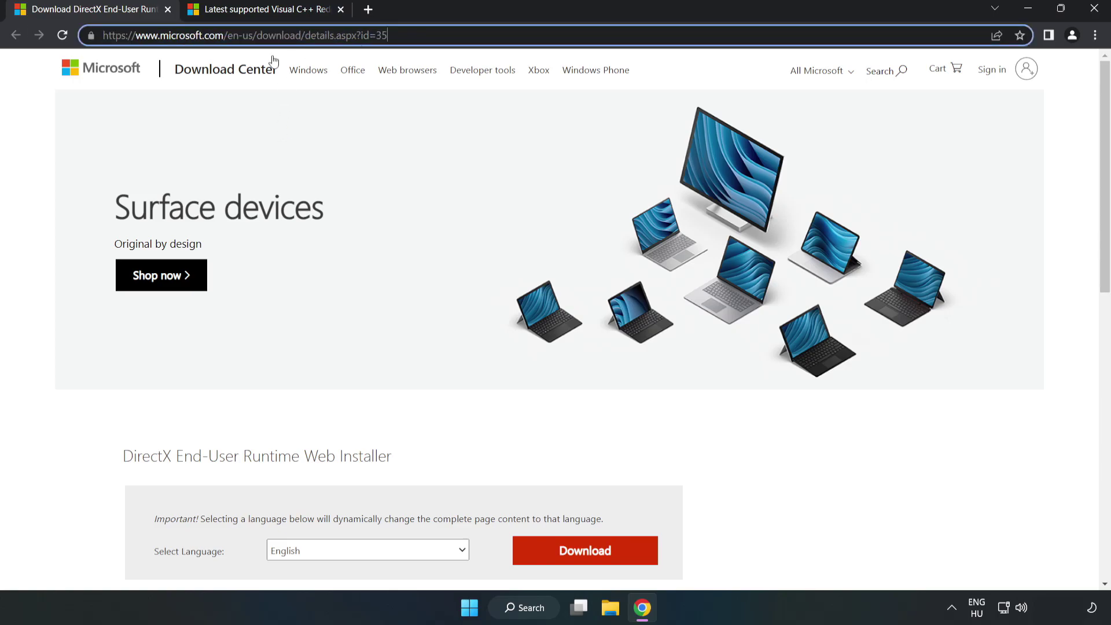
left_click(46, 132)
scroll(46, 132, "down", 3)
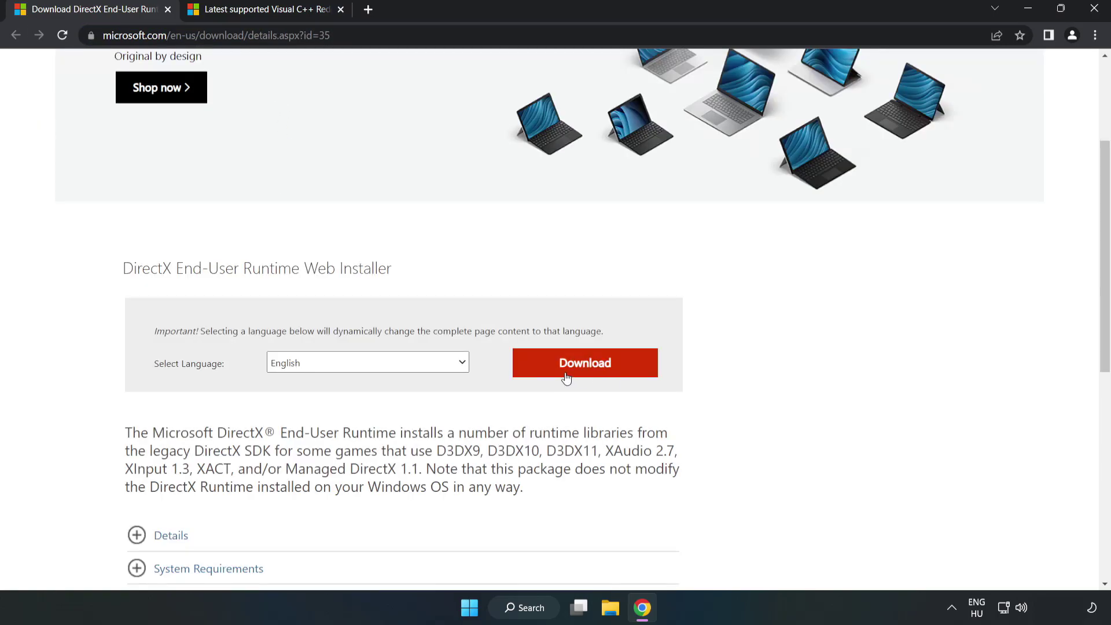
left_click(590, 373)
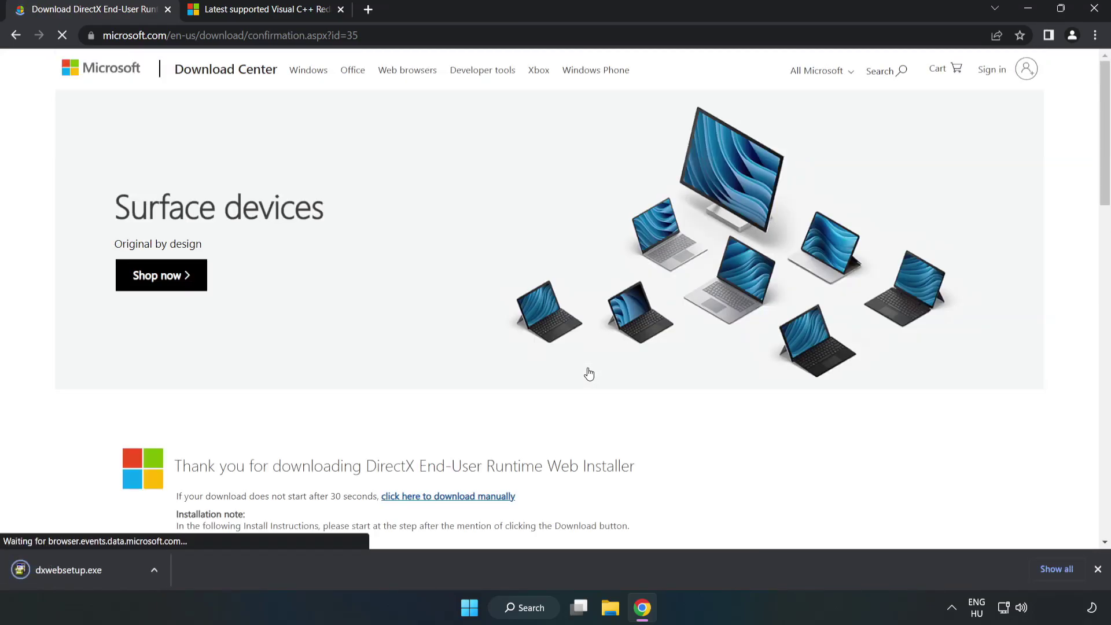
Launch dxwebsetup.exe and move the DirectX Setup wizard to the screen centre
left_click(82, 571)
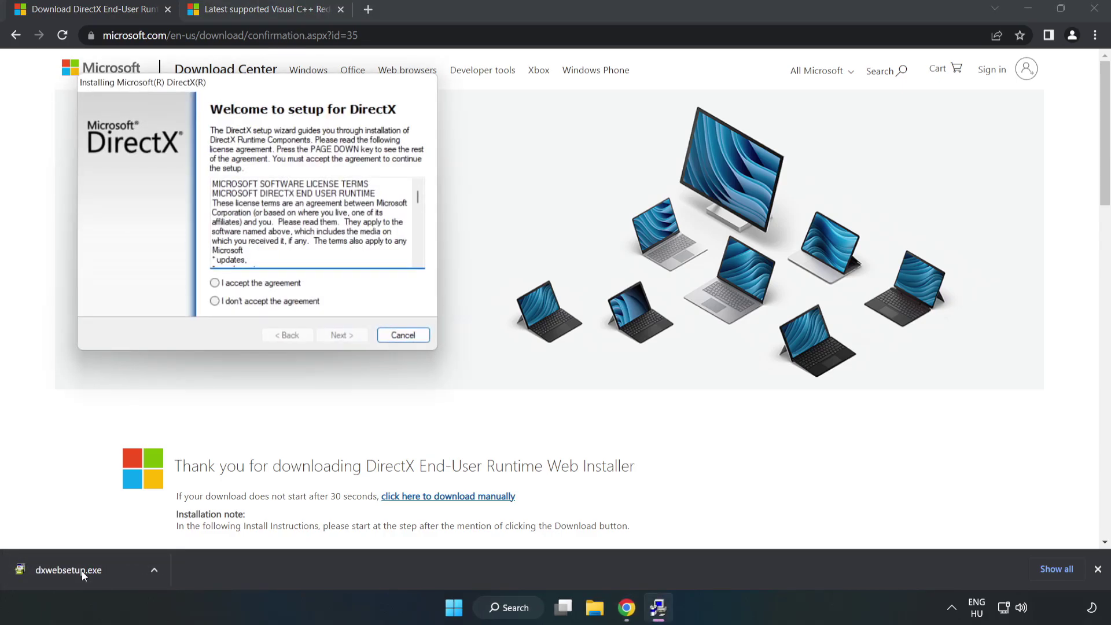
left_click_drag(252, 90, 542, 187)
left_click_drag(707, 296, 696, 353)
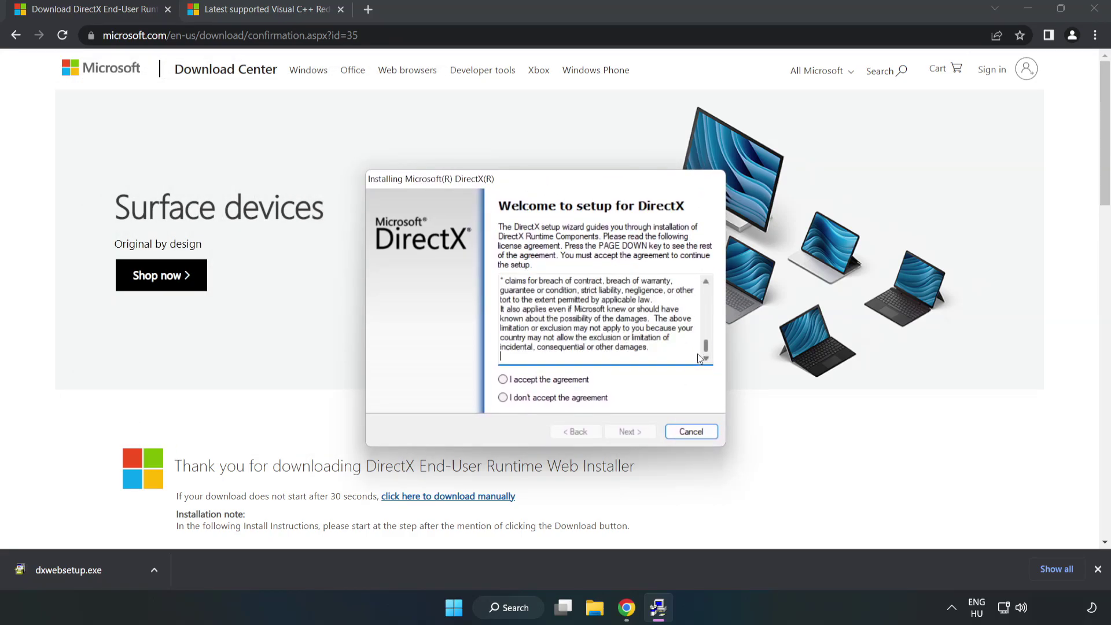
Accept the DirectX licence, untick Install the Bing Bar, and finish setup
left_click(513, 381)
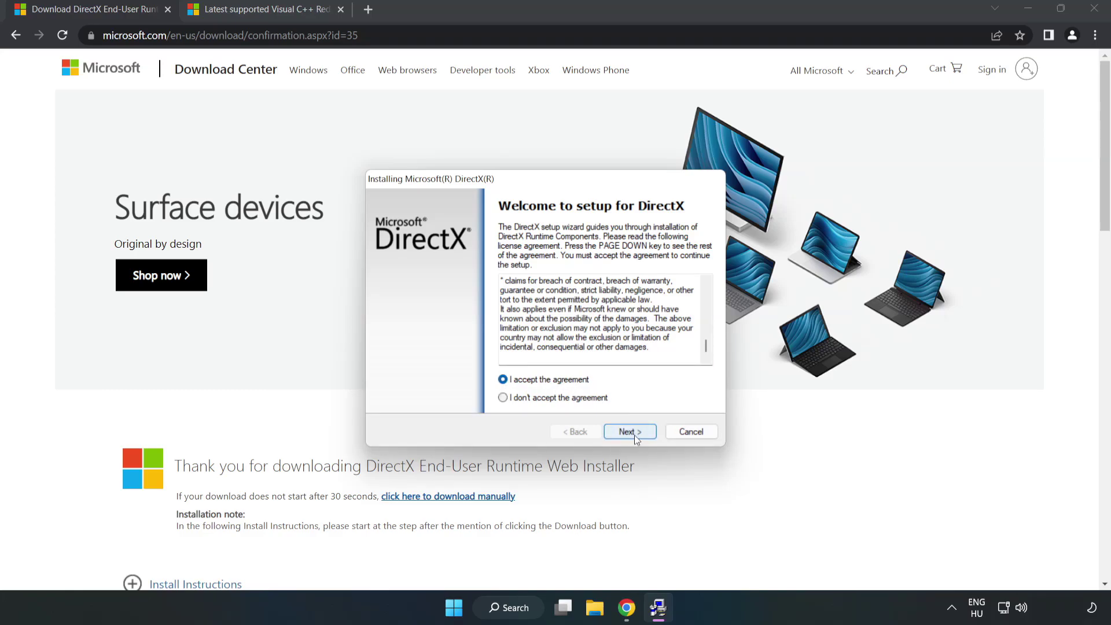
left_click(634, 435)
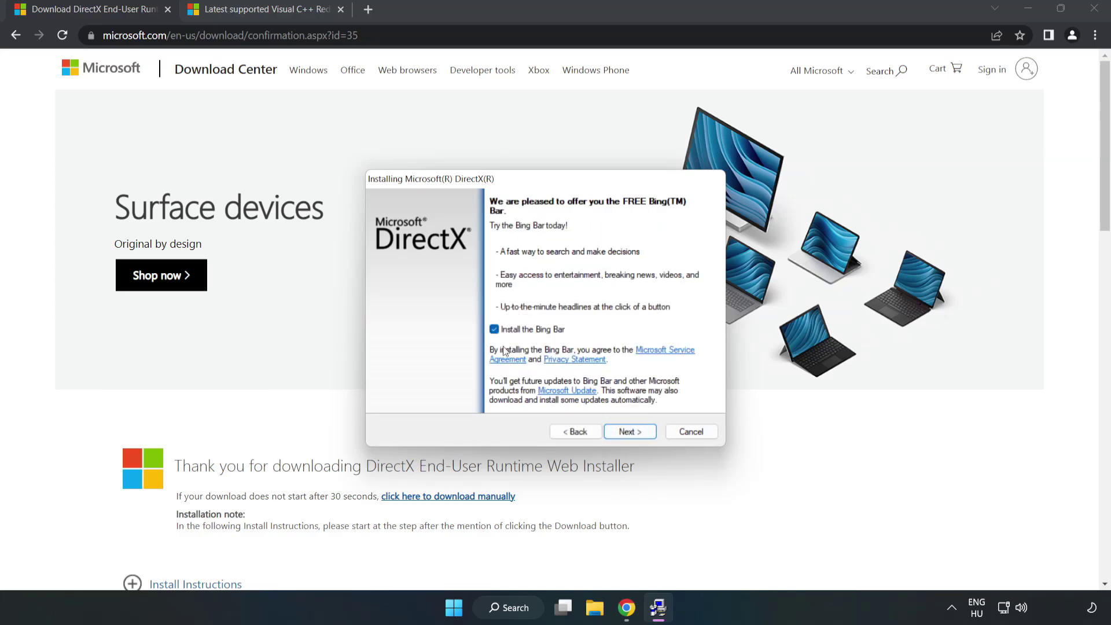
left_click(495, 329)
left_click(639, 435)
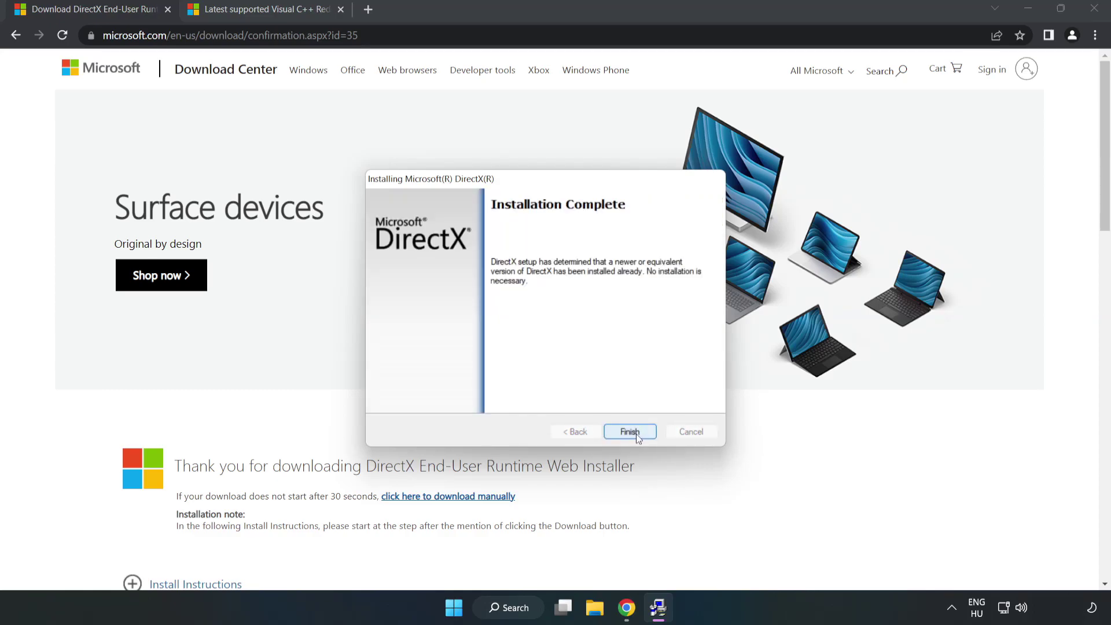
left_click(636, 434)
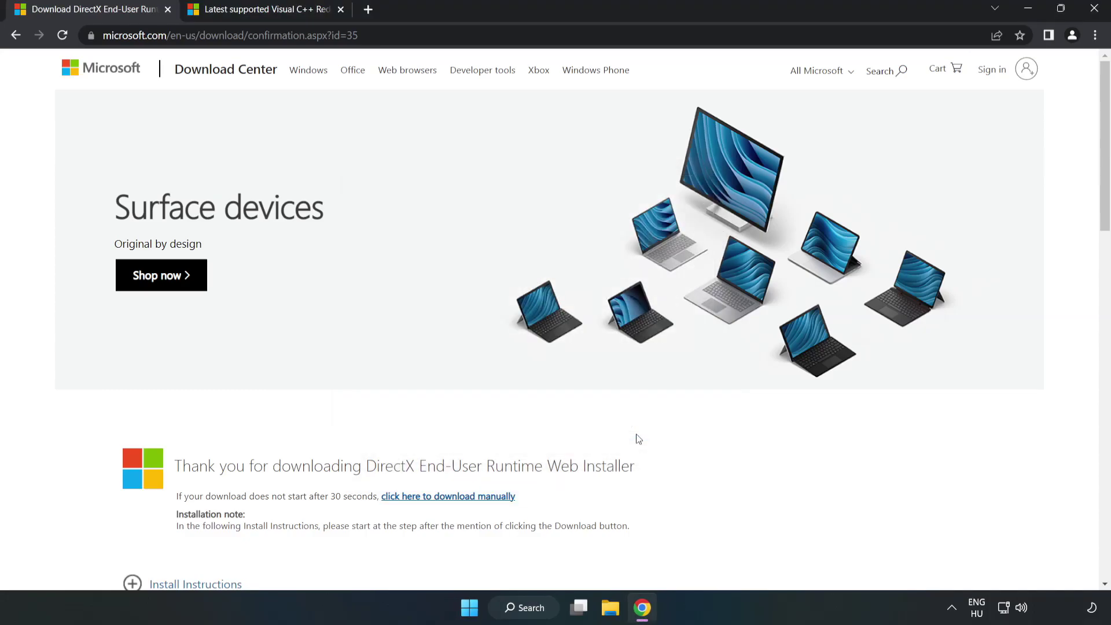
Close the DirectX tab and find the Visual Studio 2015, 2017, 2019, and 2022 section
left_click(167, 10)
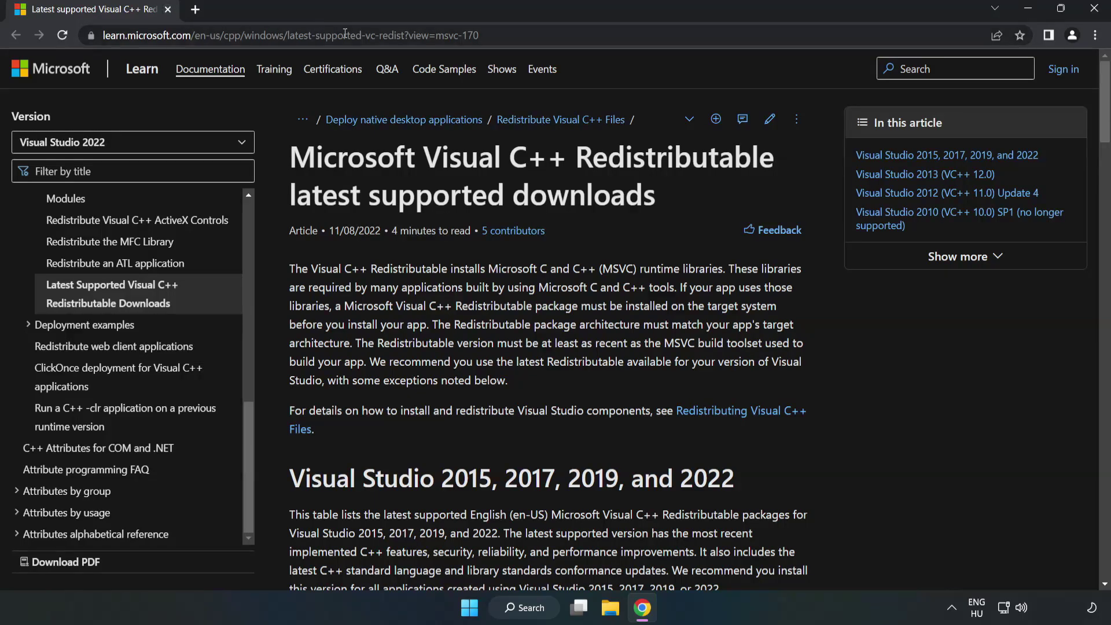
left_click_drag(539, 35, 548, 72)
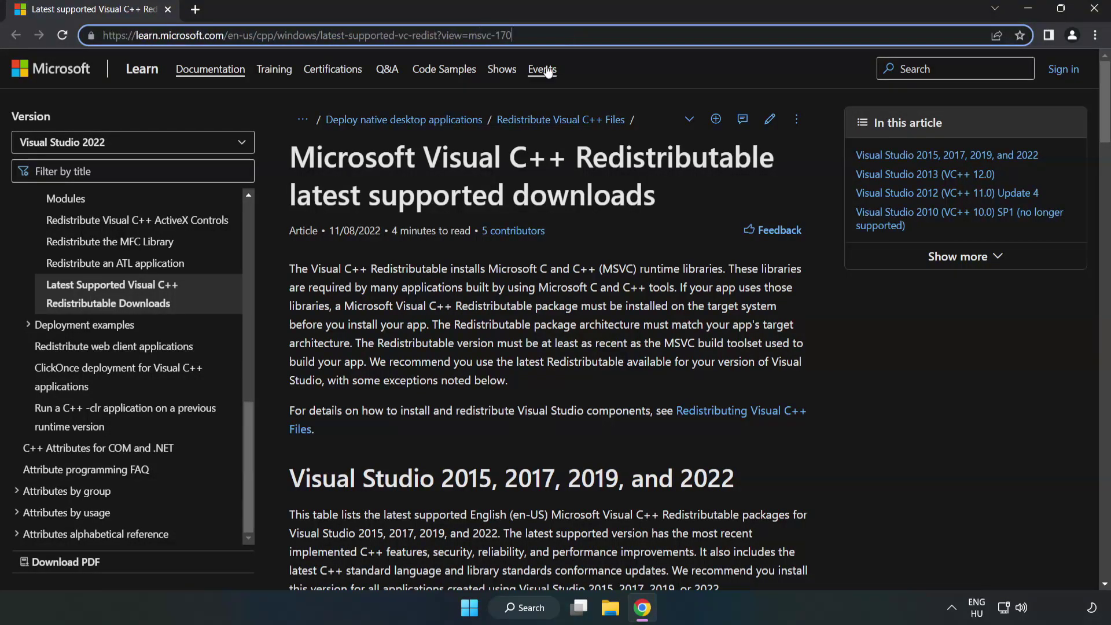
left_click(443, 208)
scroll(443, 207, "down", 1)
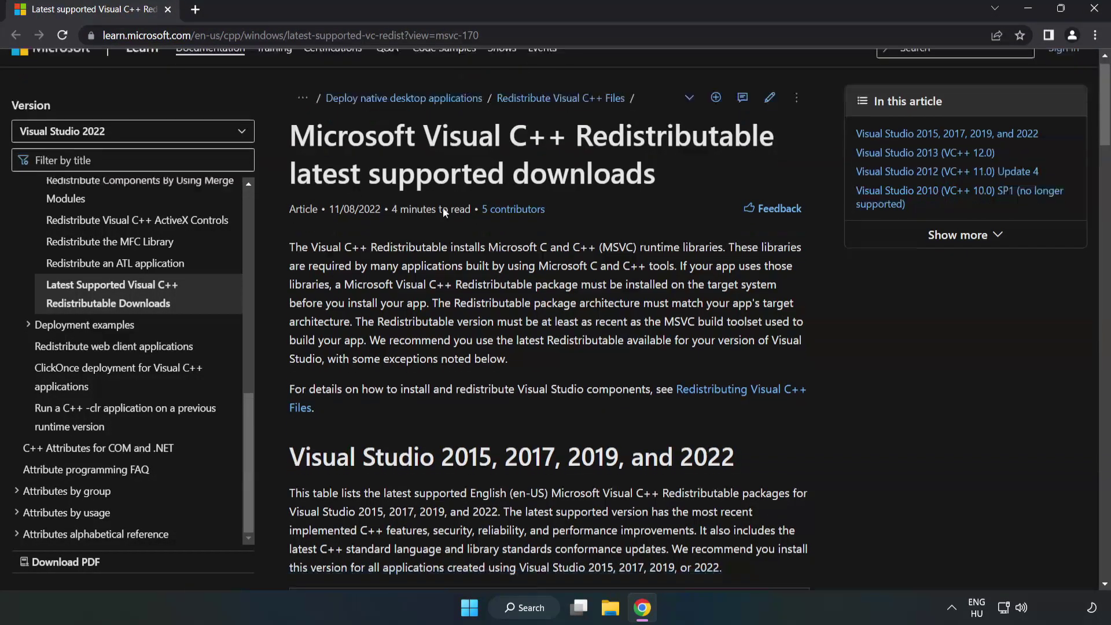
scroll(444, 211, "down", 7)
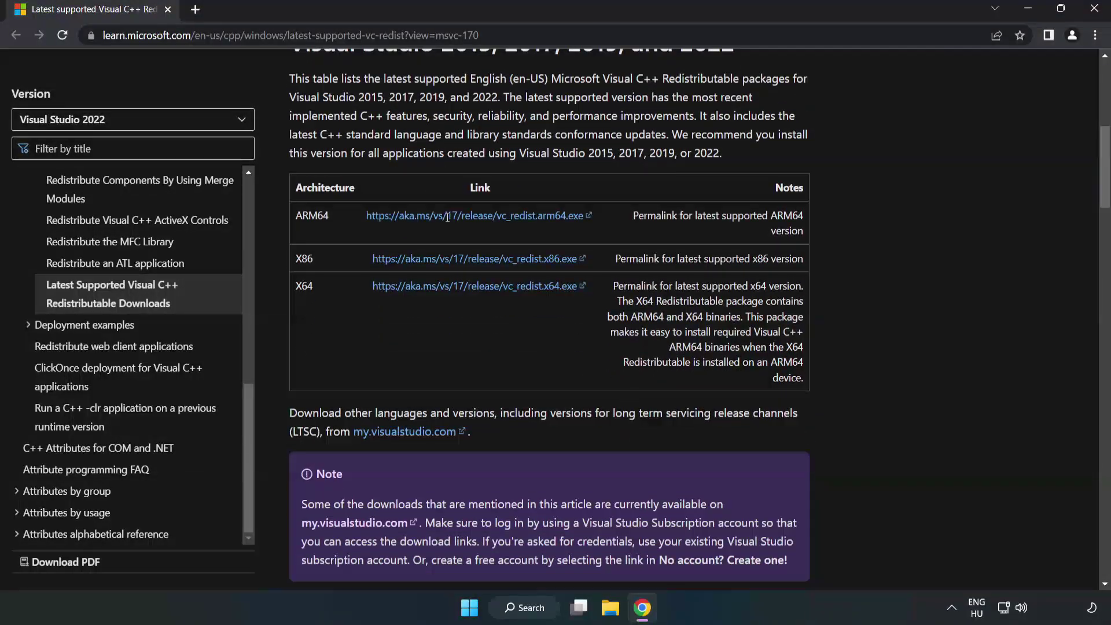
scroll(446, 215, "up", 1)
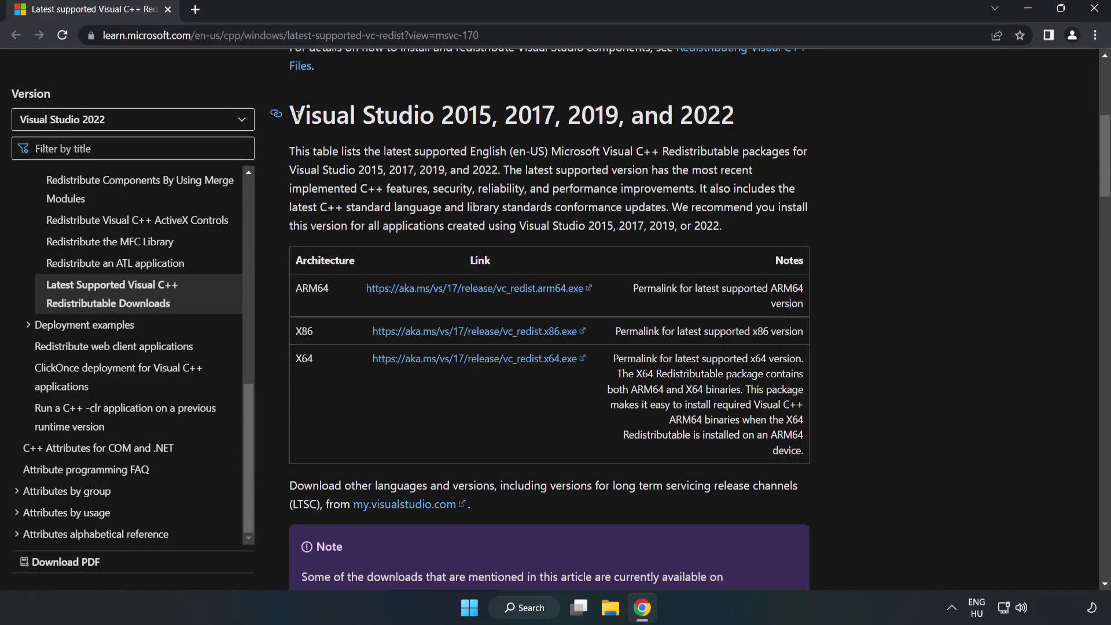
left_click_drag(296, 114, 738, 119)
left_click(689, 146)
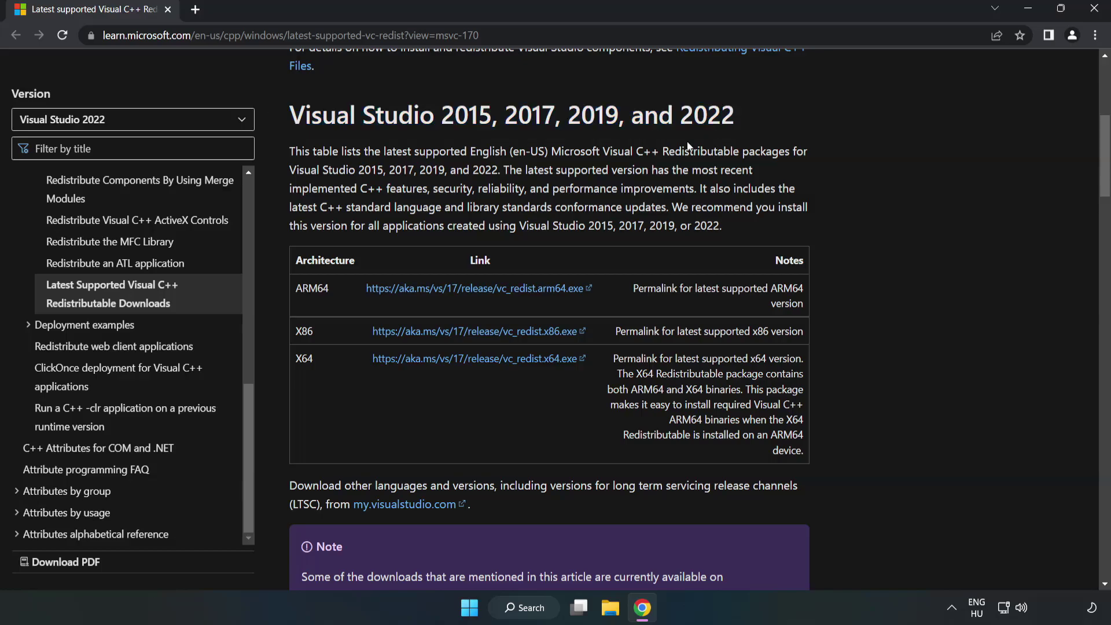
Download the ARM64, x86 and x64 vc_redist installers from the 2015–2022 table
left_click(455, 288)
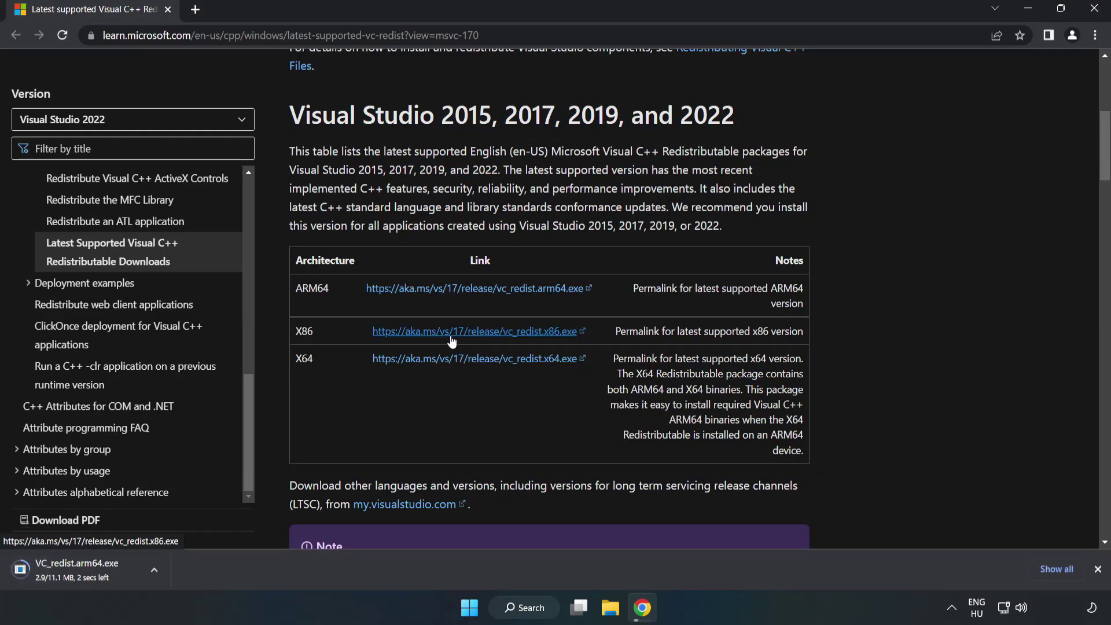
left_click(452, 339)
left_click(466, 360)
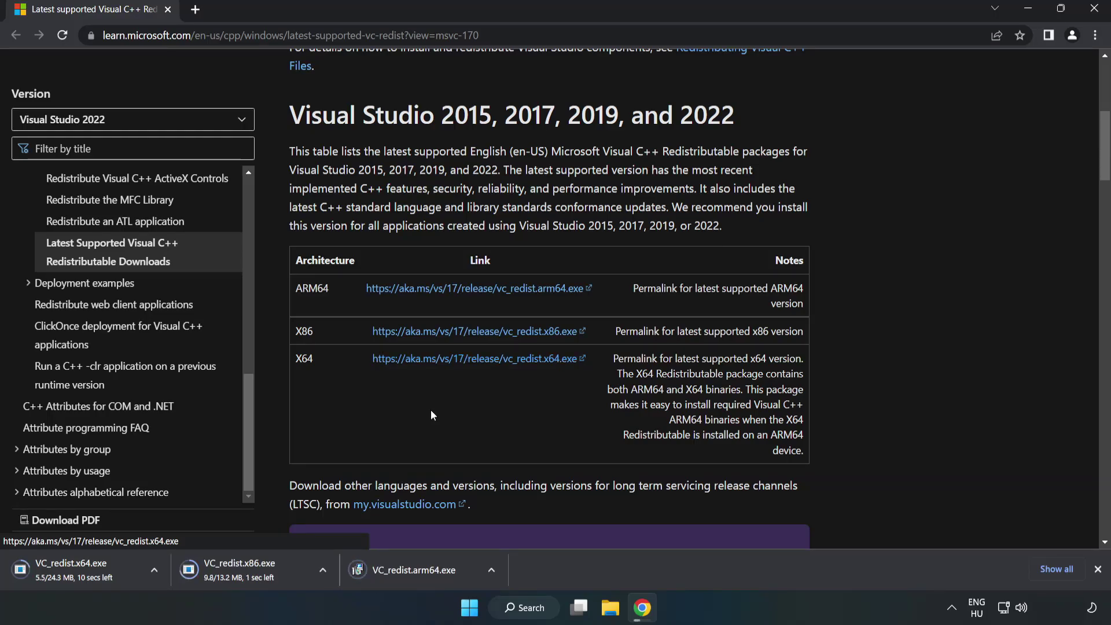
Try installing vc_redist.arm64.exe, which fails as unsupported, and close its setup
left_click(424, 570)
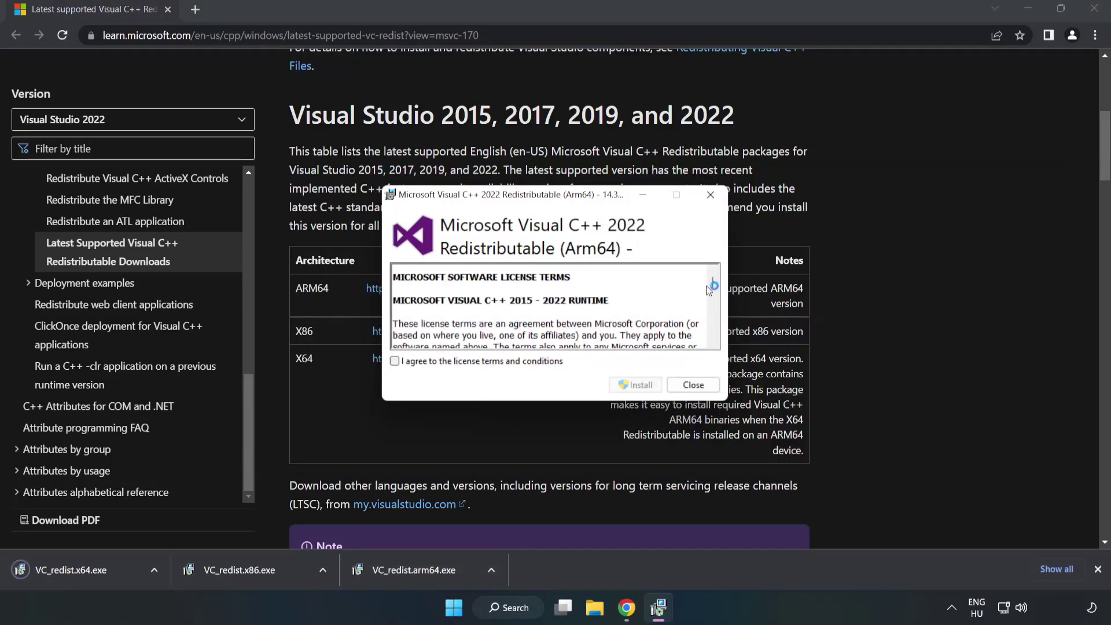
scroll(713, 283, "down", 15)
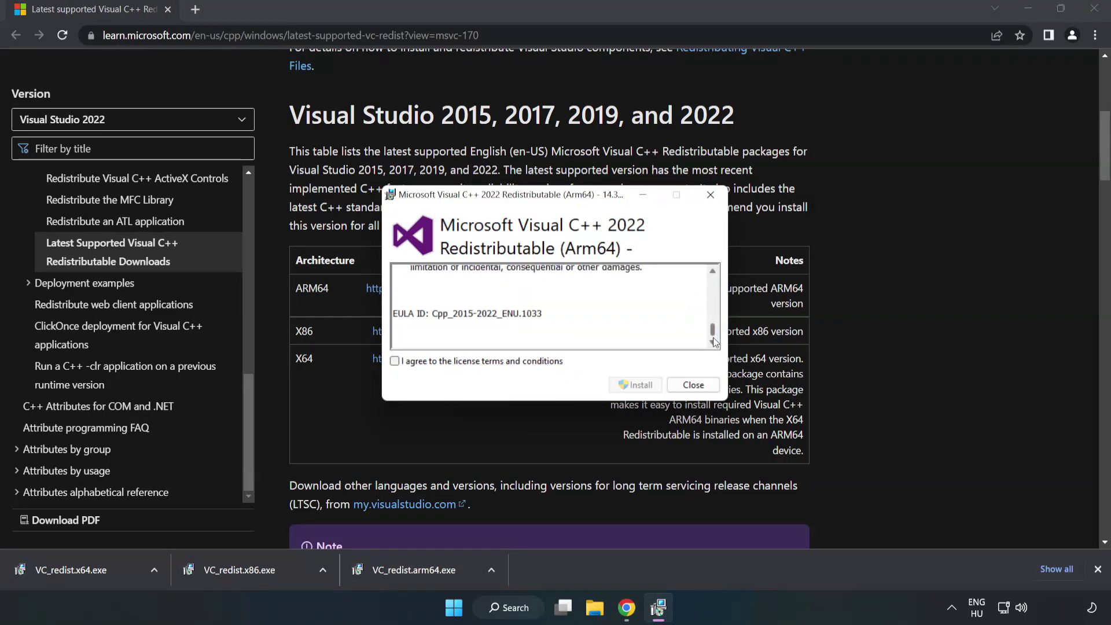
left_click(396, 361)
left_click(637, 384)
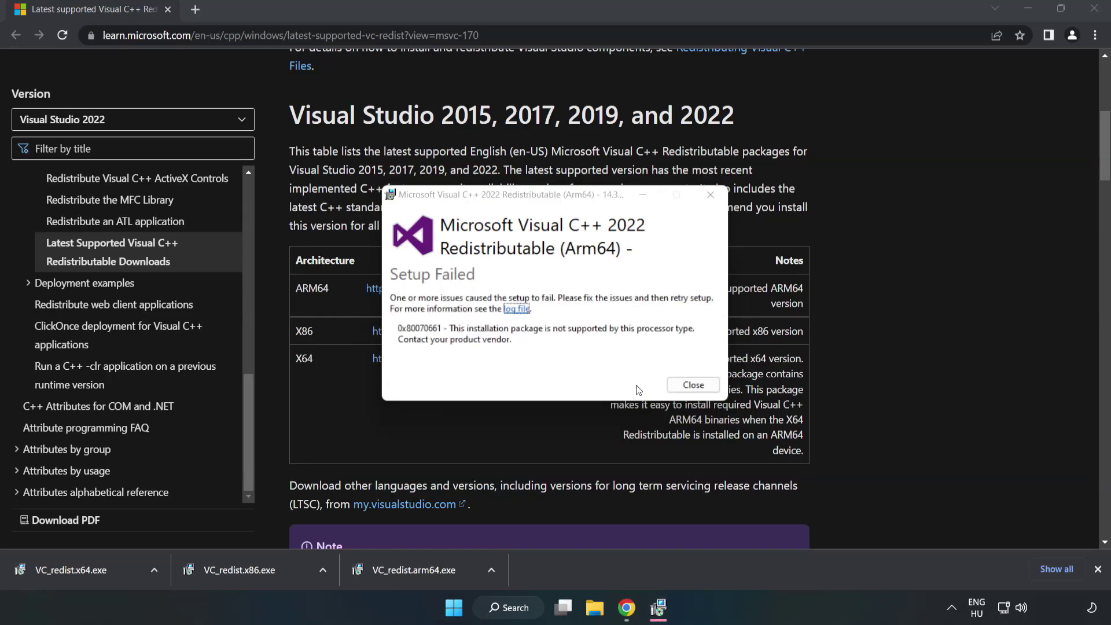
left_click(693, 385)
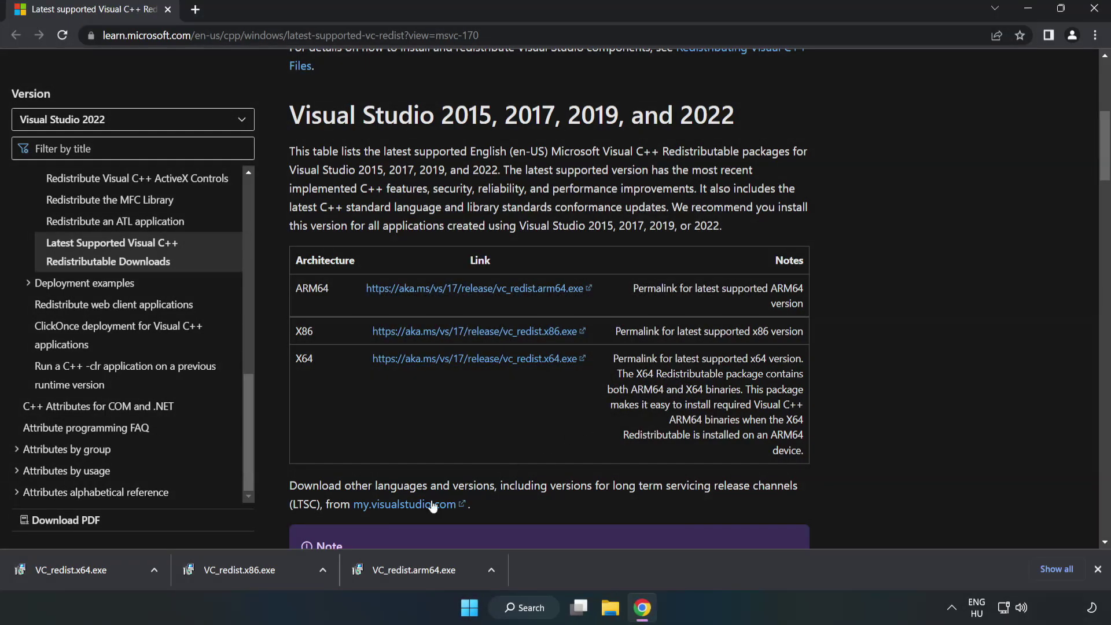
Install the x86 Visual C++ 2015–2022 redistributable with the licence terms accepted
left_click(245, 567)
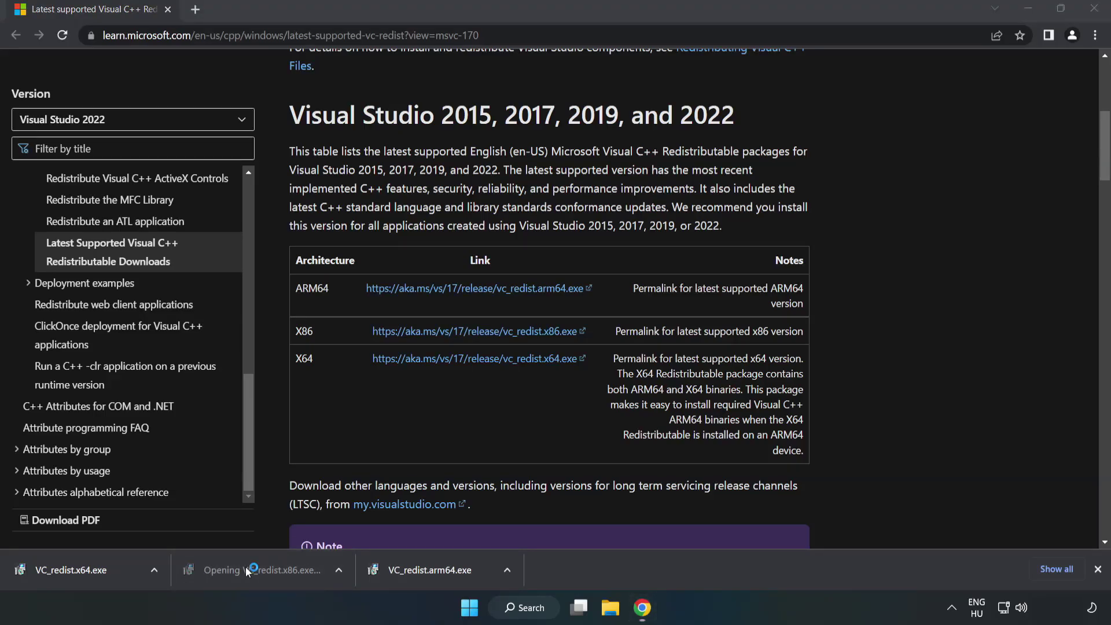
left_click_drag(712, 285, 713, 339)
left_click(395, 363)
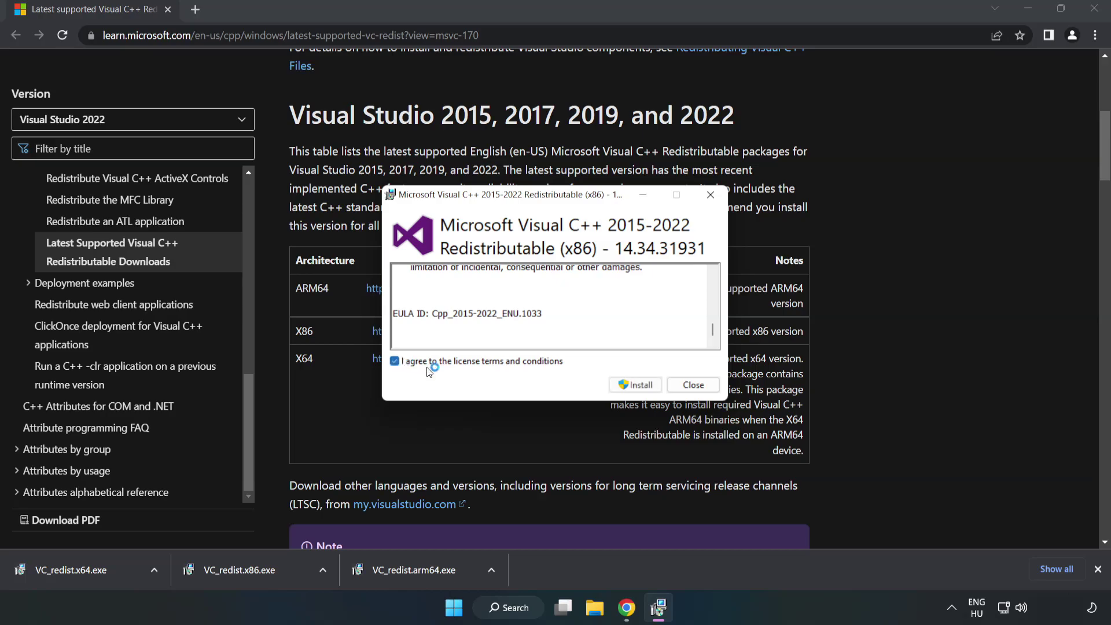
left_click(629, 385)
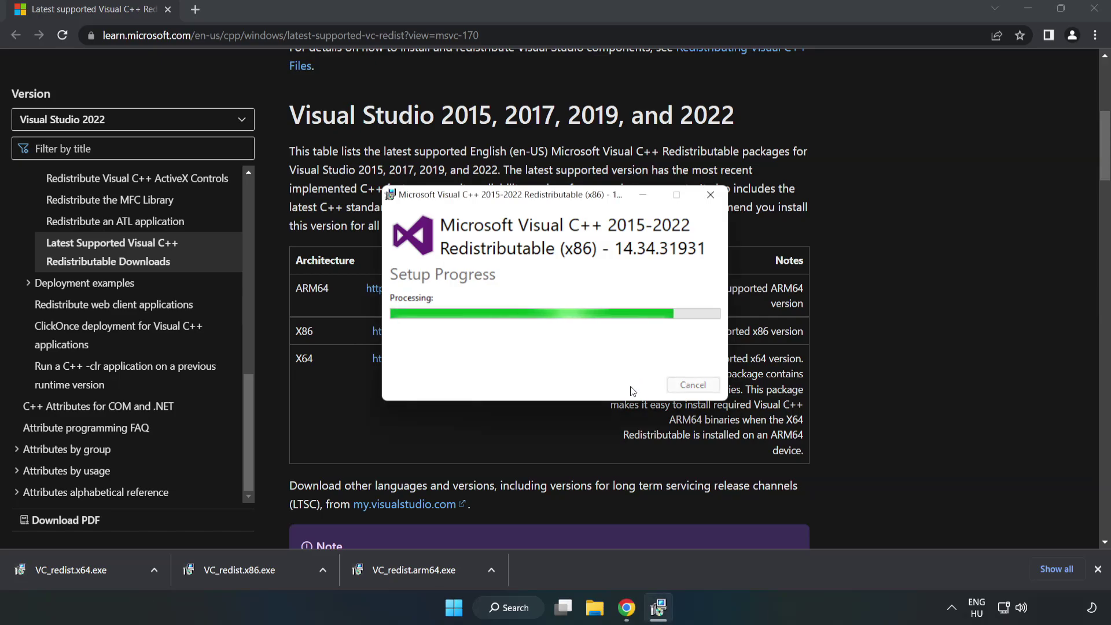
left_click(693, 385)
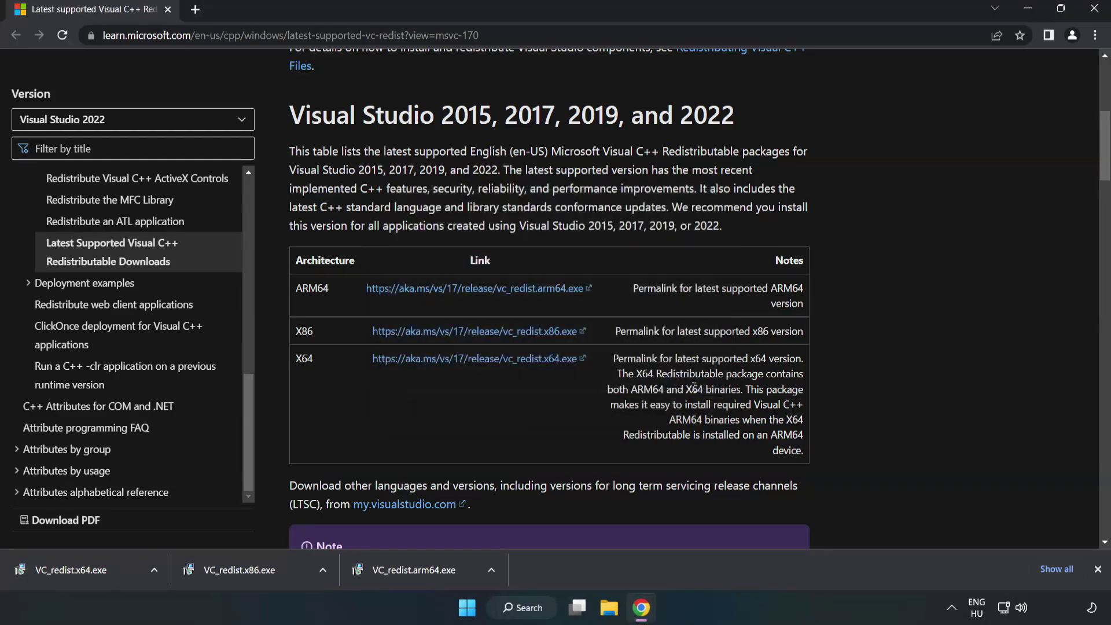
Install the x64 Visual C++ 2015–2022 redistributable, version 14.34.31931, with licence accepted
left_click(60, 566)
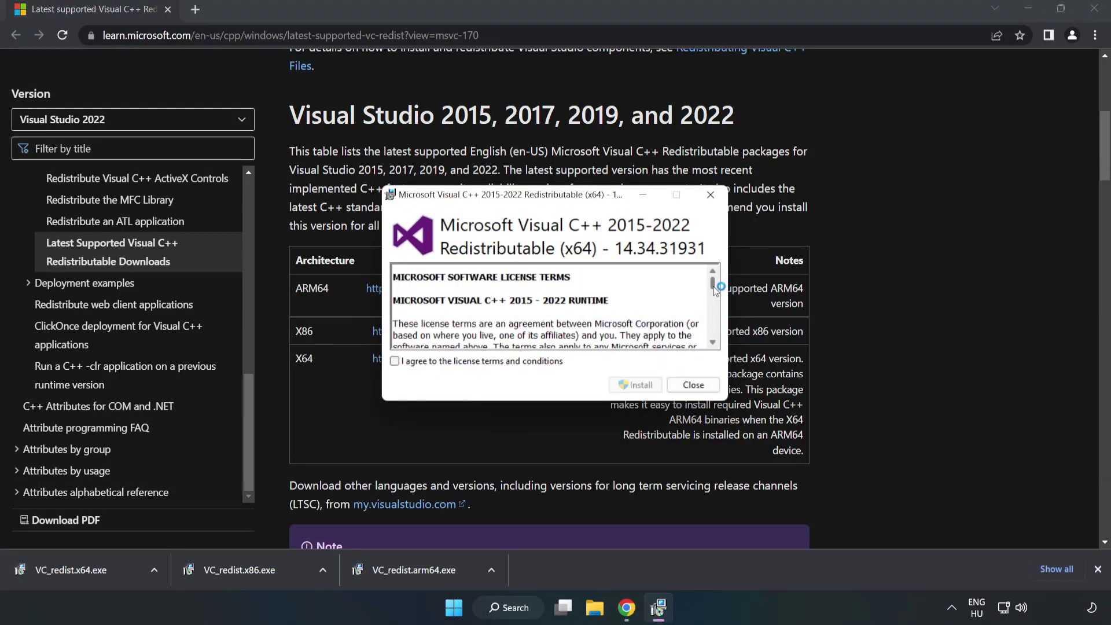
left_click_drag(712, 286, 714, 338)
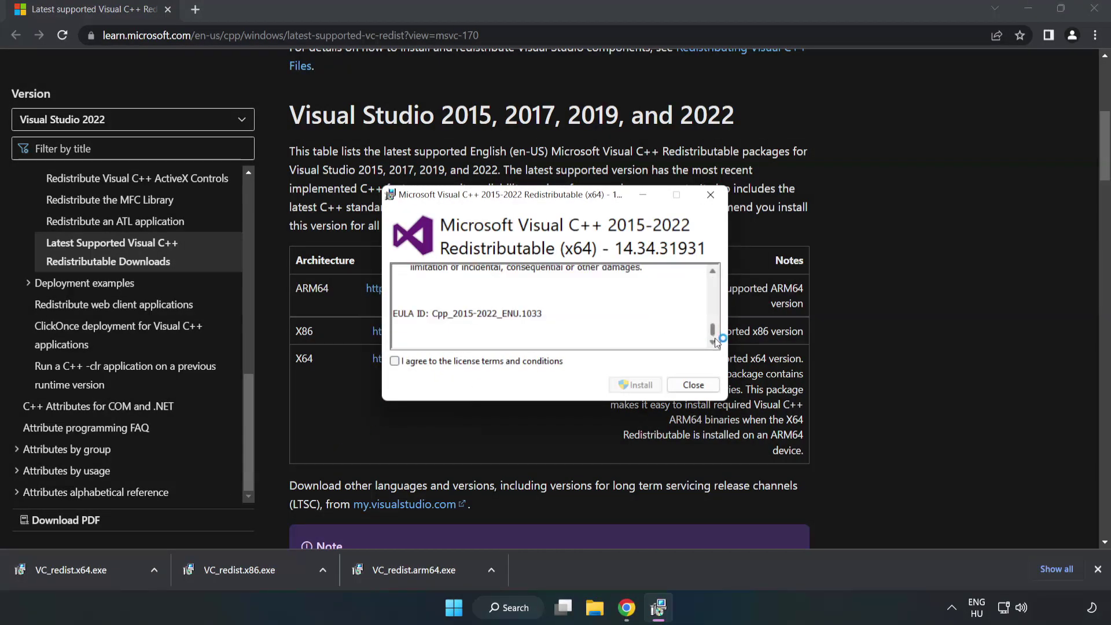
left_click(395, 361)
left_click(632, 384)
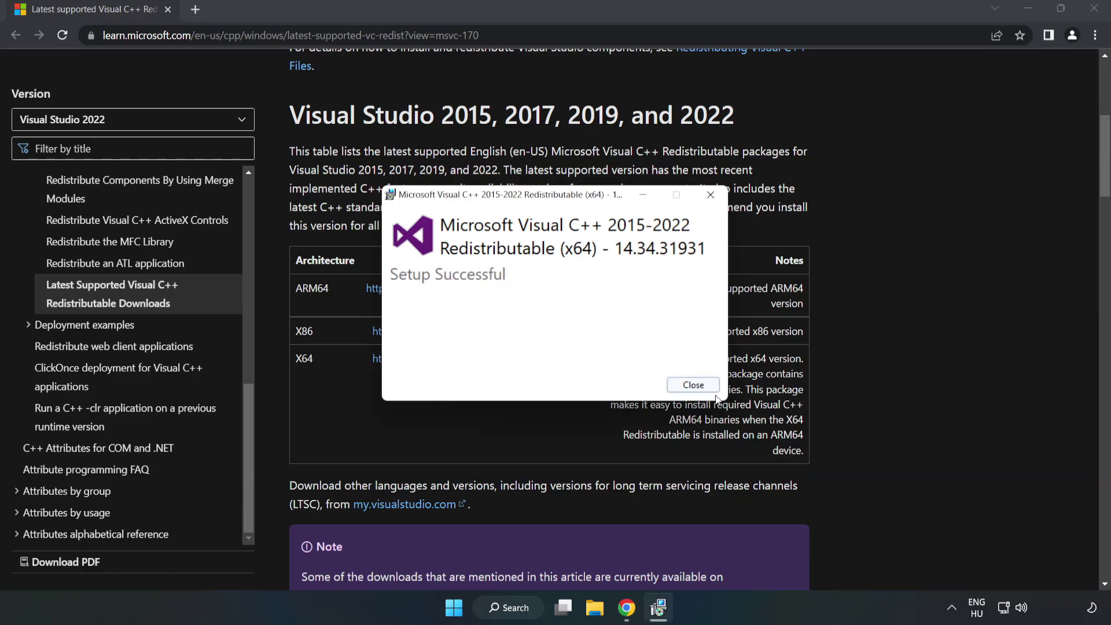
left_click(693, 386)
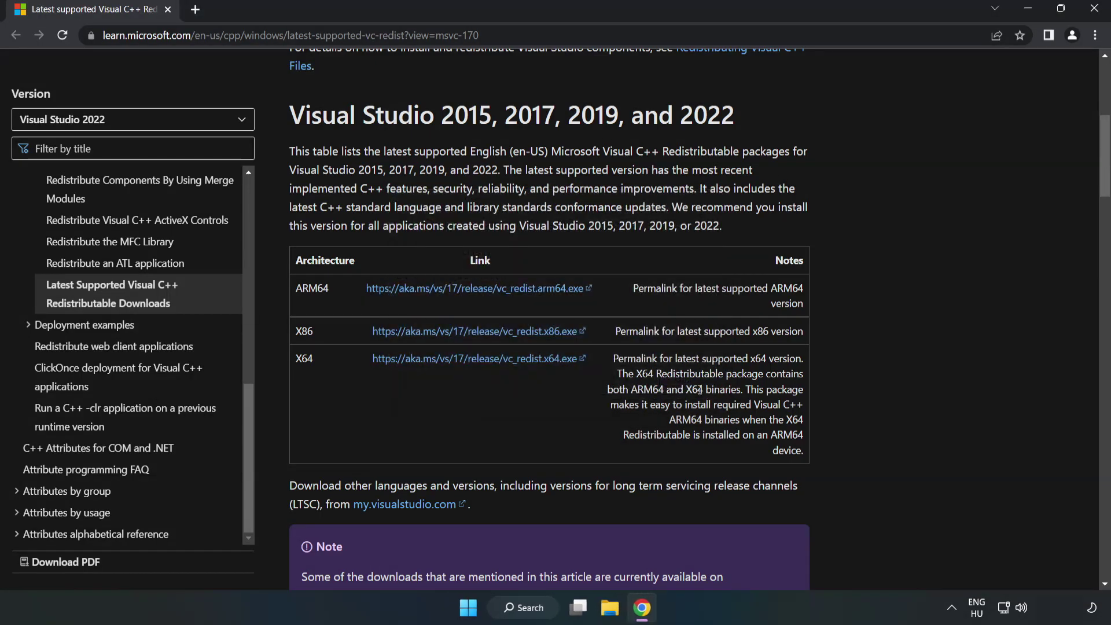
Close Chrome and open Command Prompt as administrator from a cmd search
left_click(1094, 9)
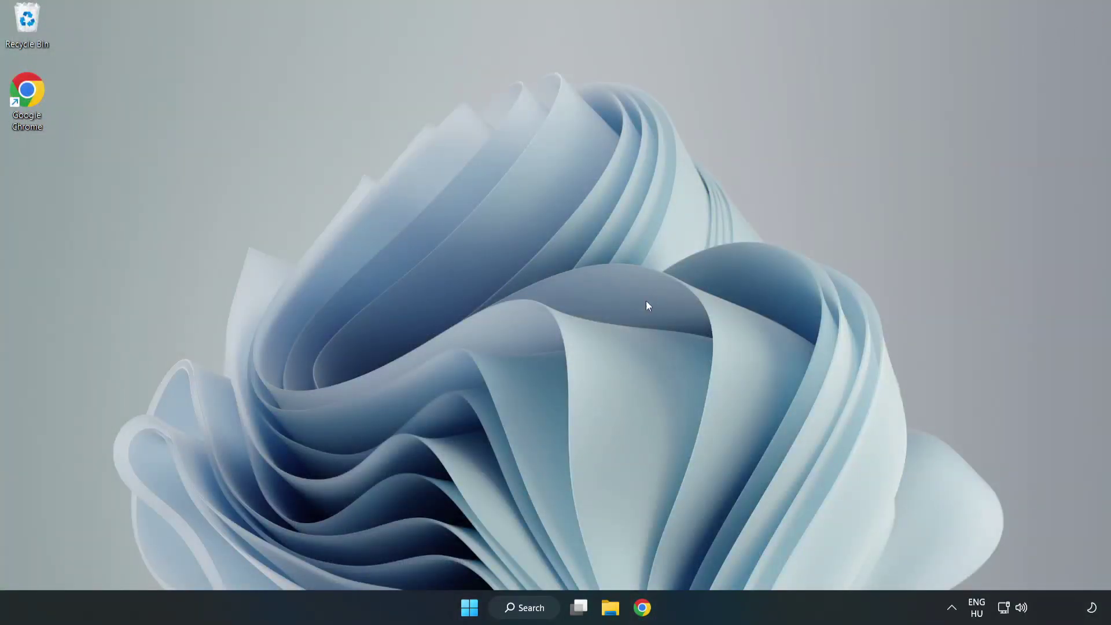
left_click(539, 608)
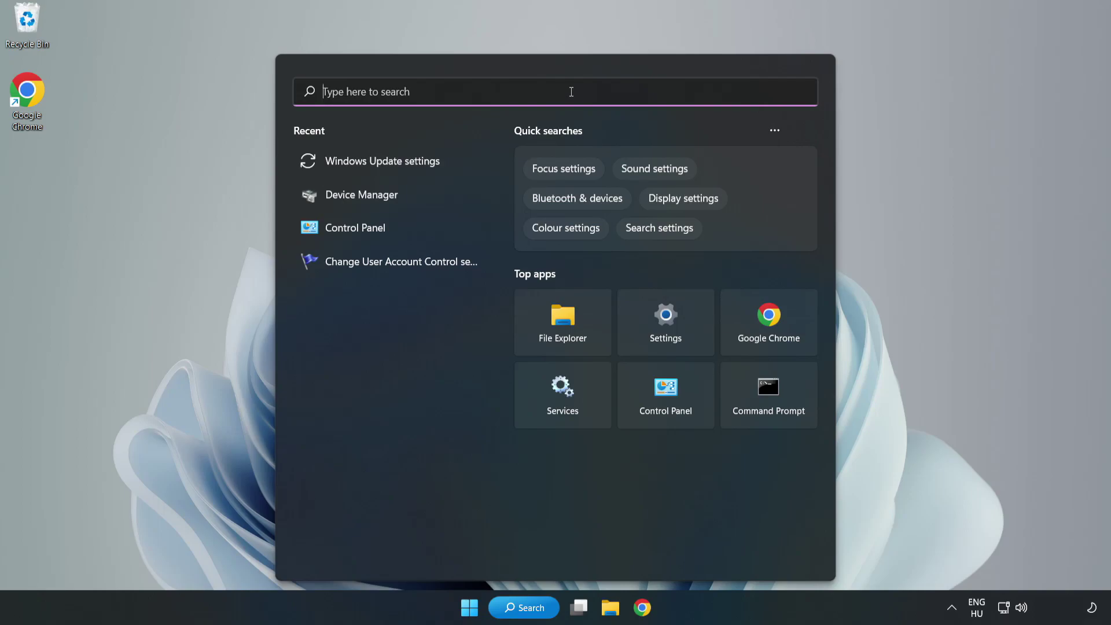
type("cmd")
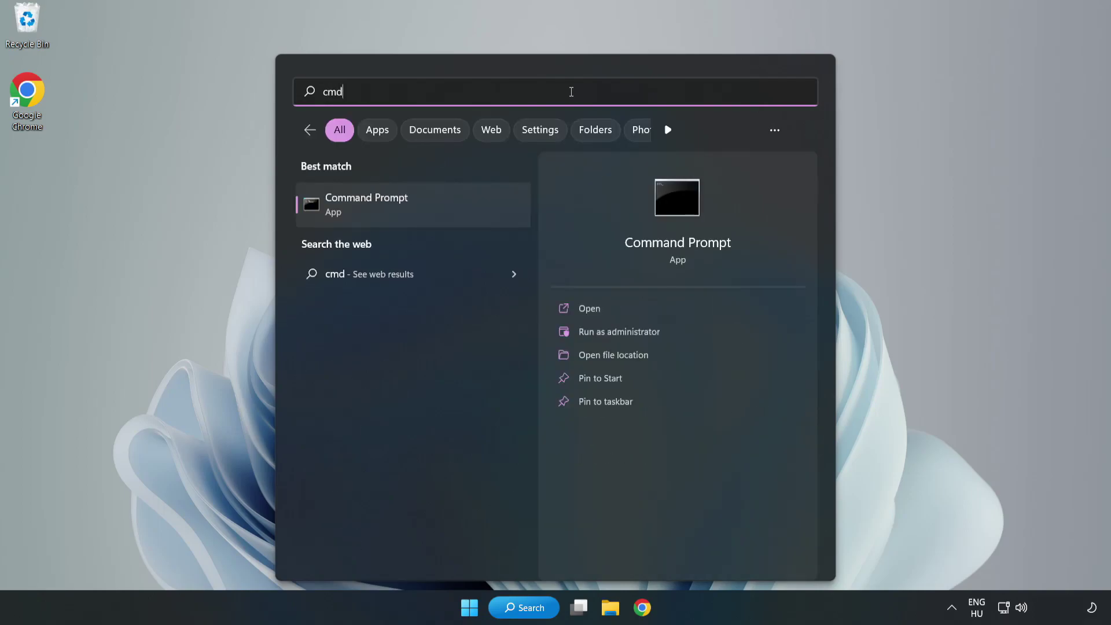
left_click(437, 210)
right_click(437, 210)
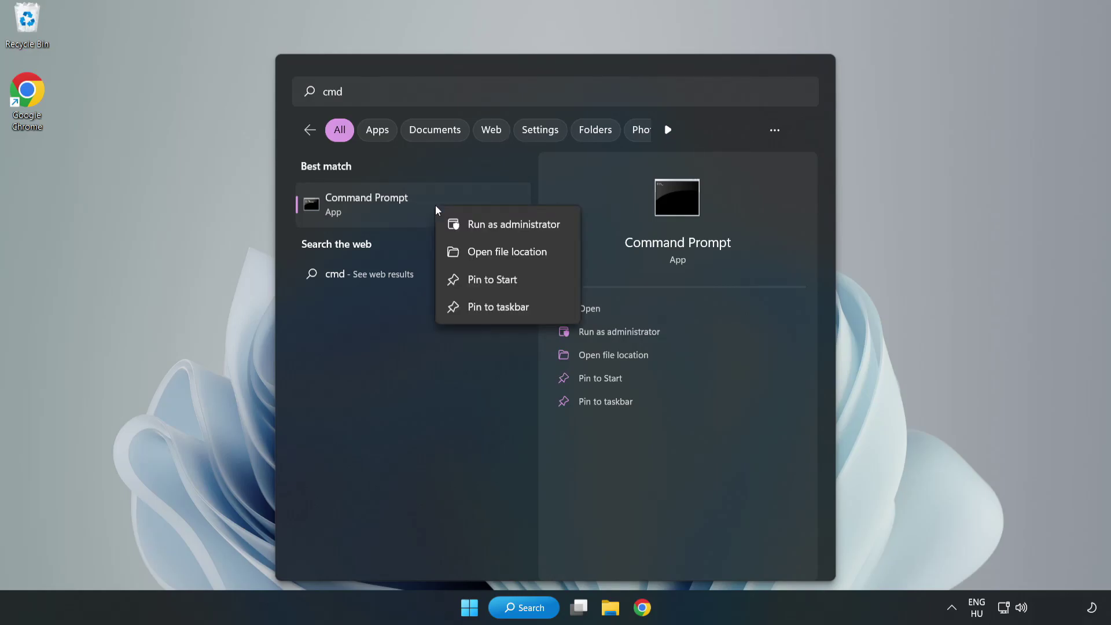
left_click(480, 225)
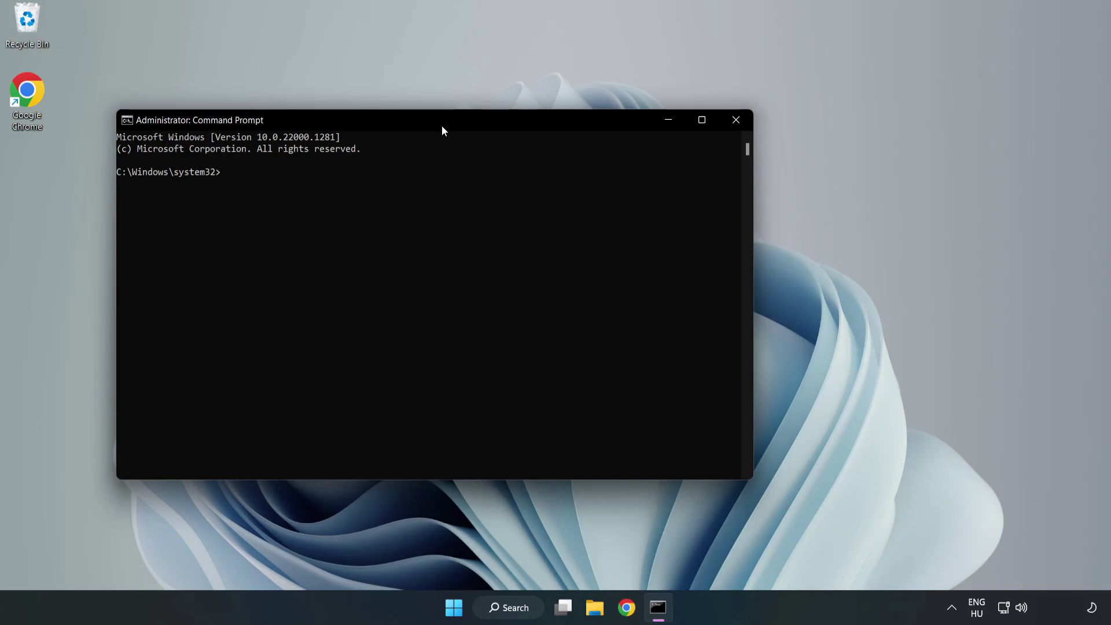
Run sfc /scannow in the administrator Command Prompt
left_click_drag(442, 126, 564, 126)
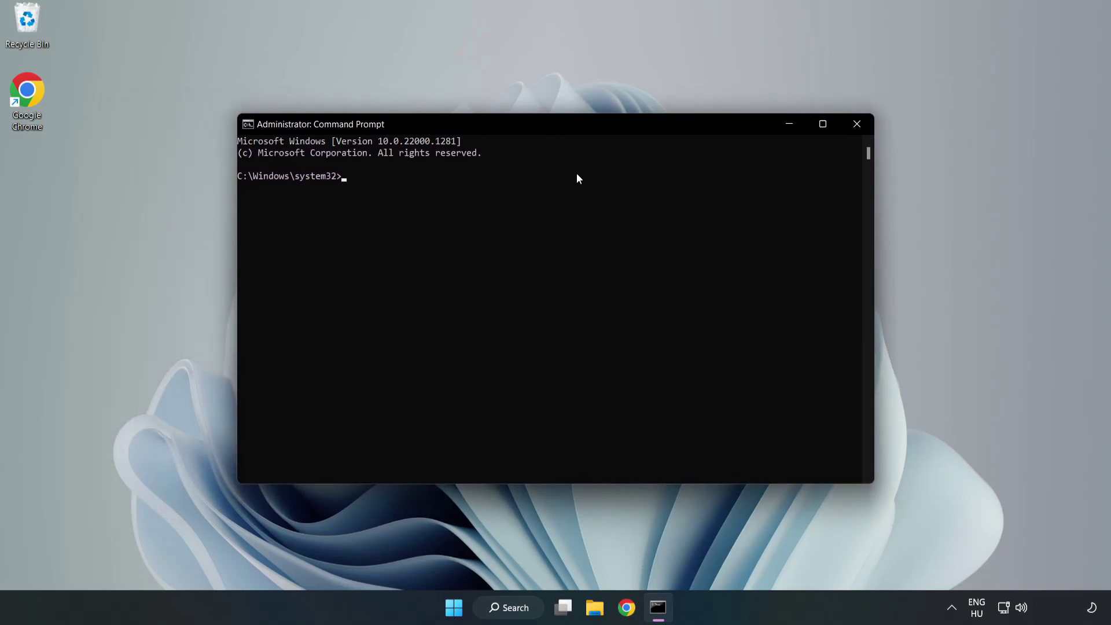
type("sfc ")
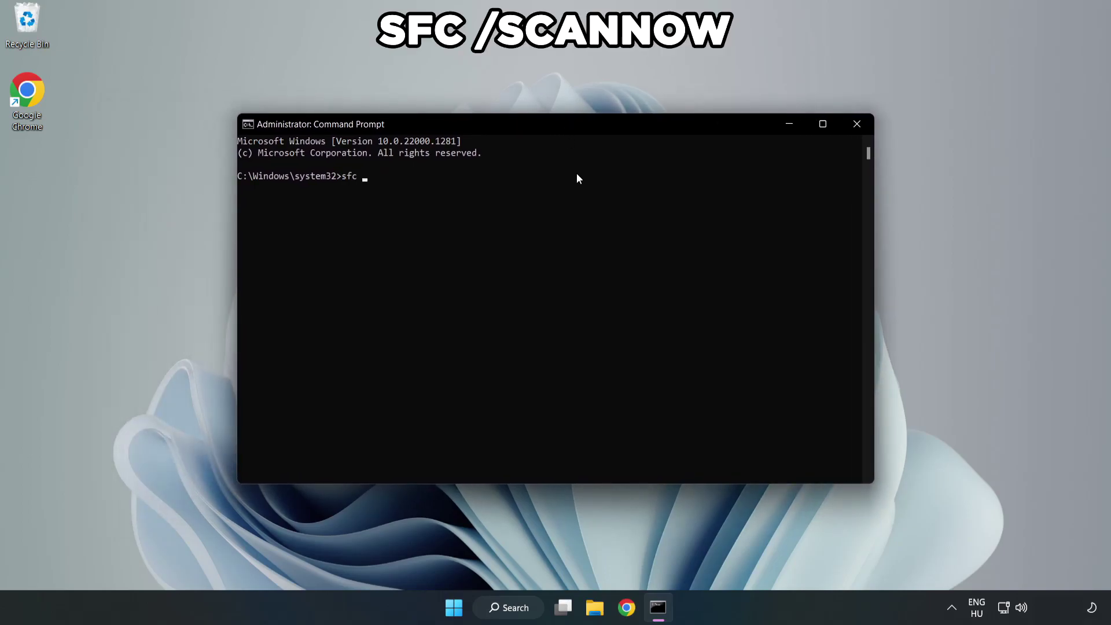
type("/scannow")
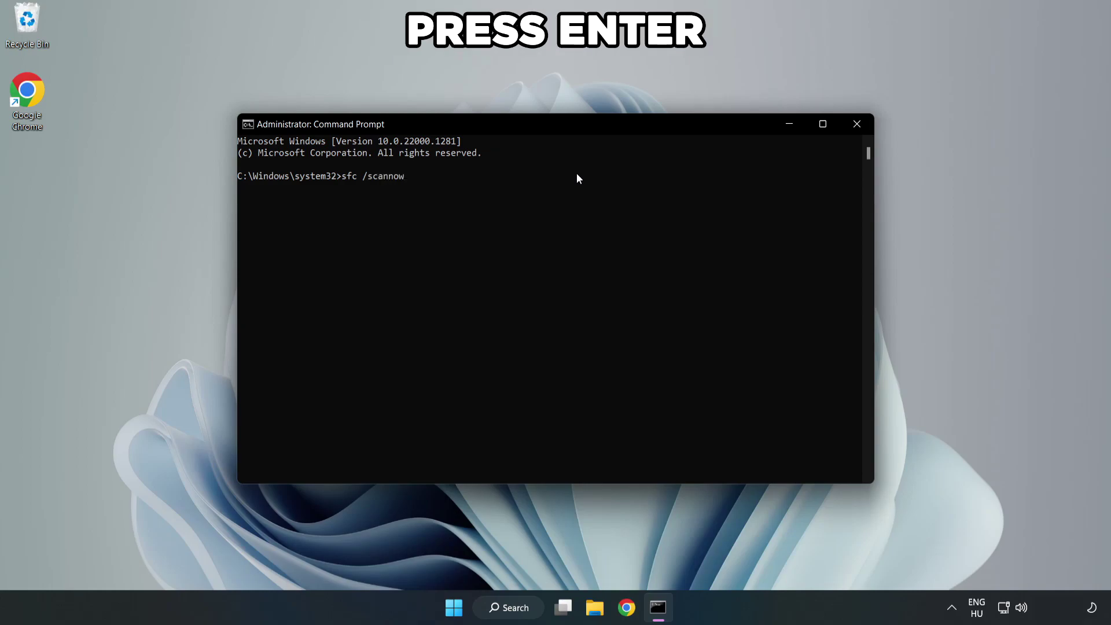
key("Return")
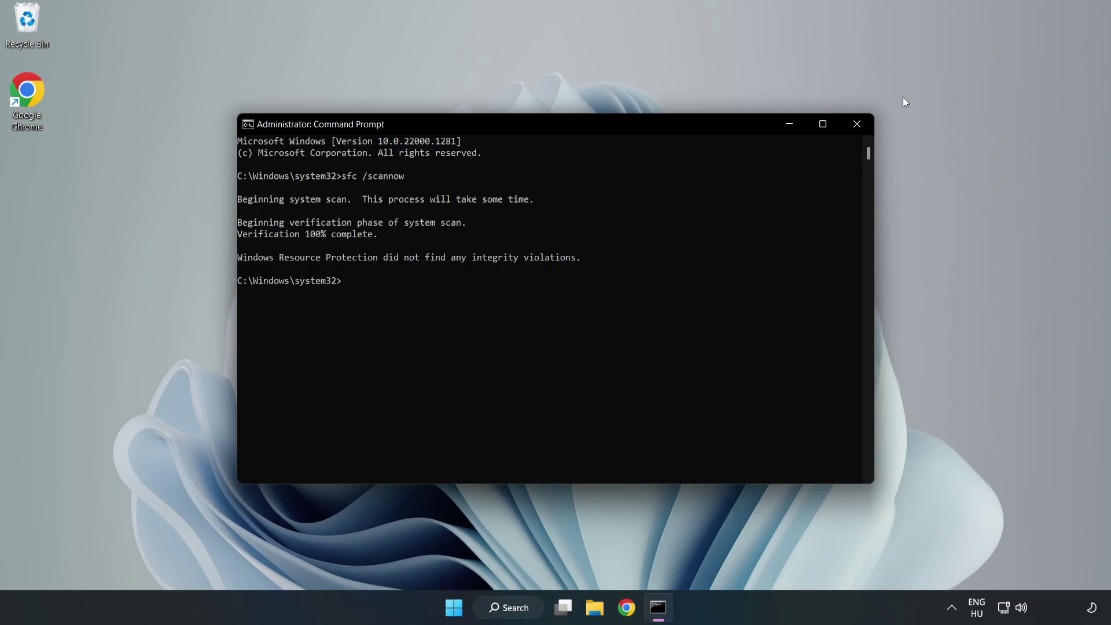
Close Command Prompt and open the Start menu's power options showing Restart
left_click(856, 131)
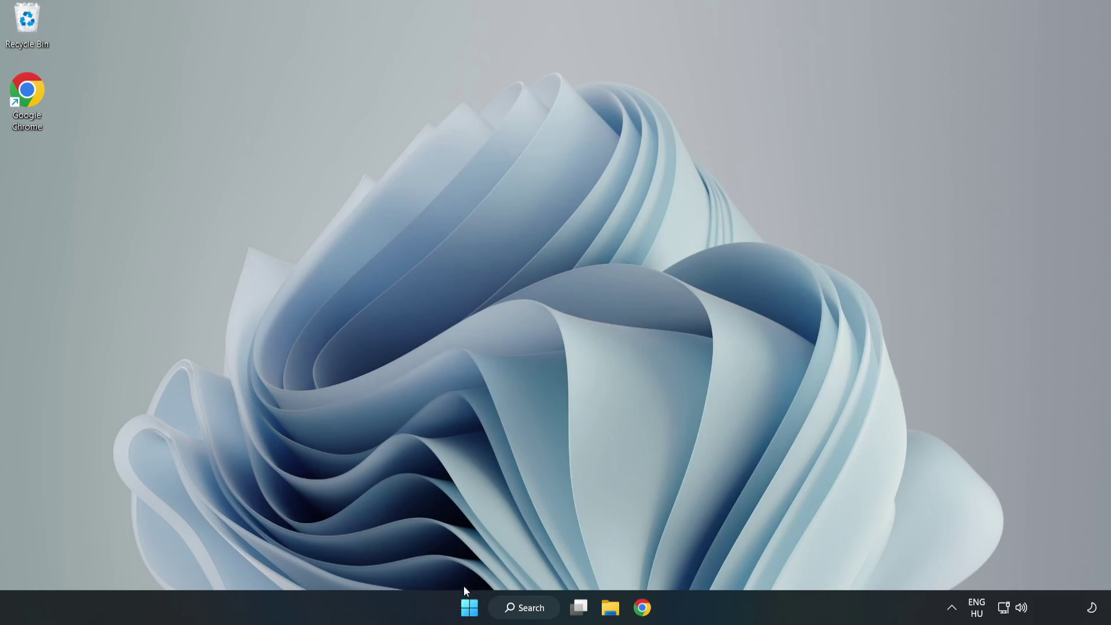
left_click(469, 607)
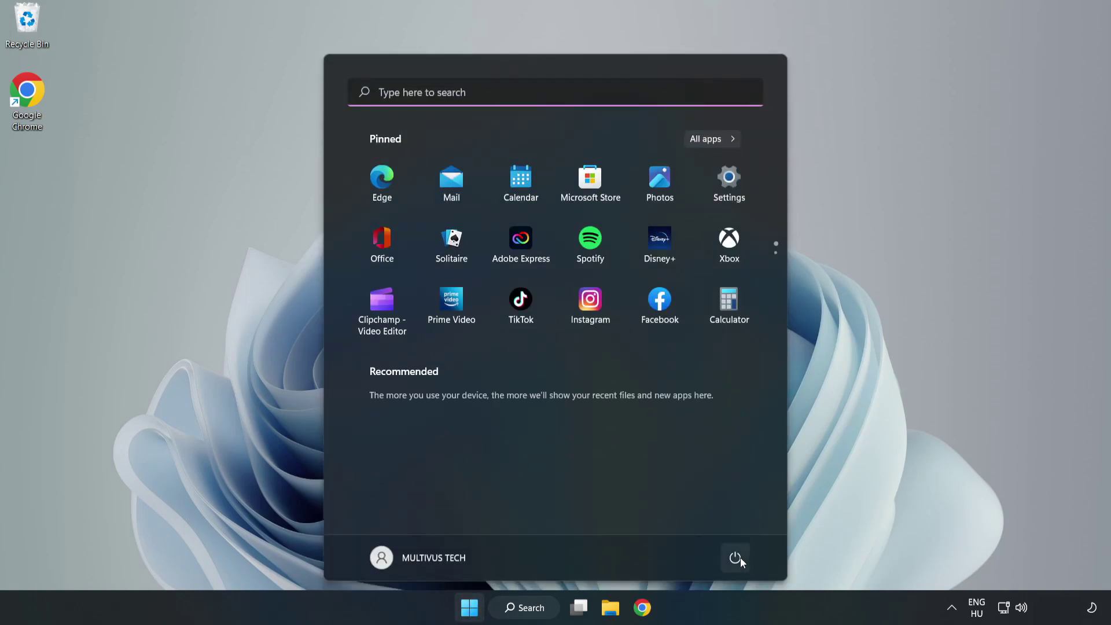
left_click(740, 558)
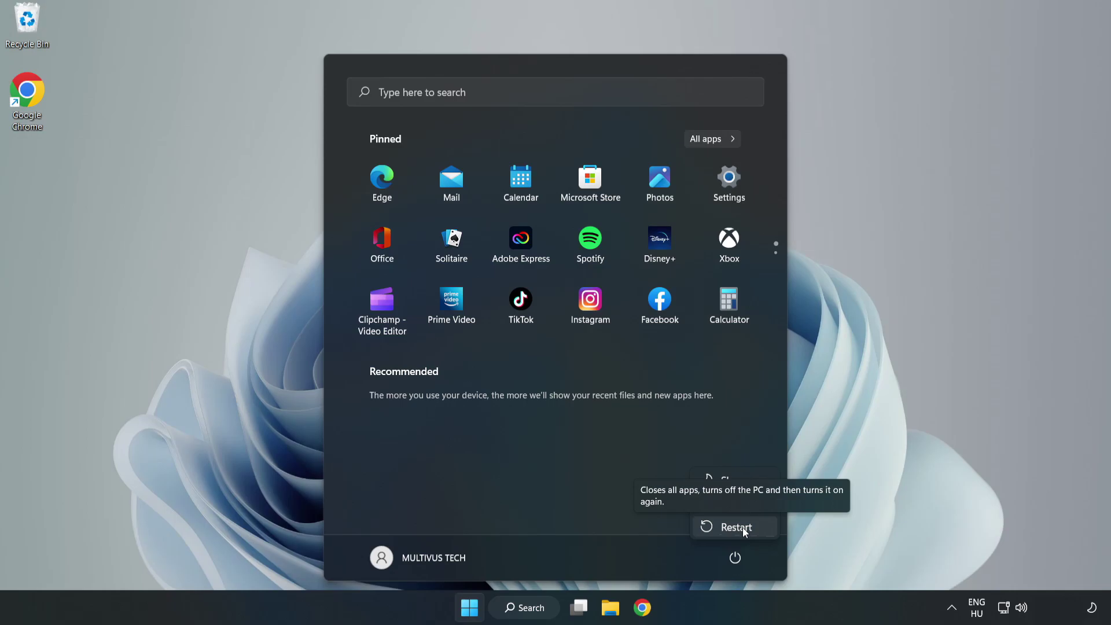